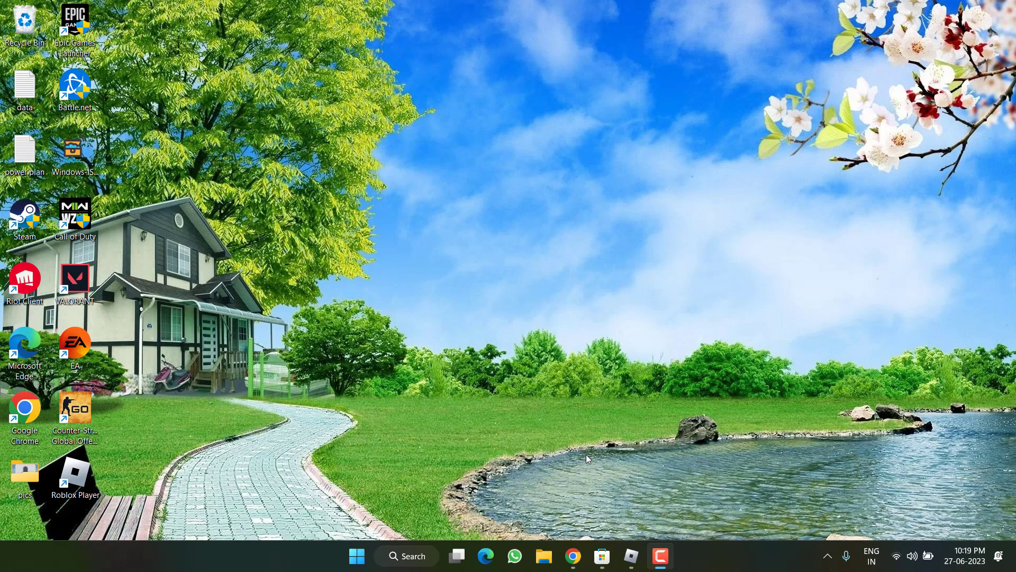
# Step: Open Control Panel's Sound dialog on the Recording tab and bring up the Headset Microphone's options
pyautogui.press('super')
pyautogui.write('tro')
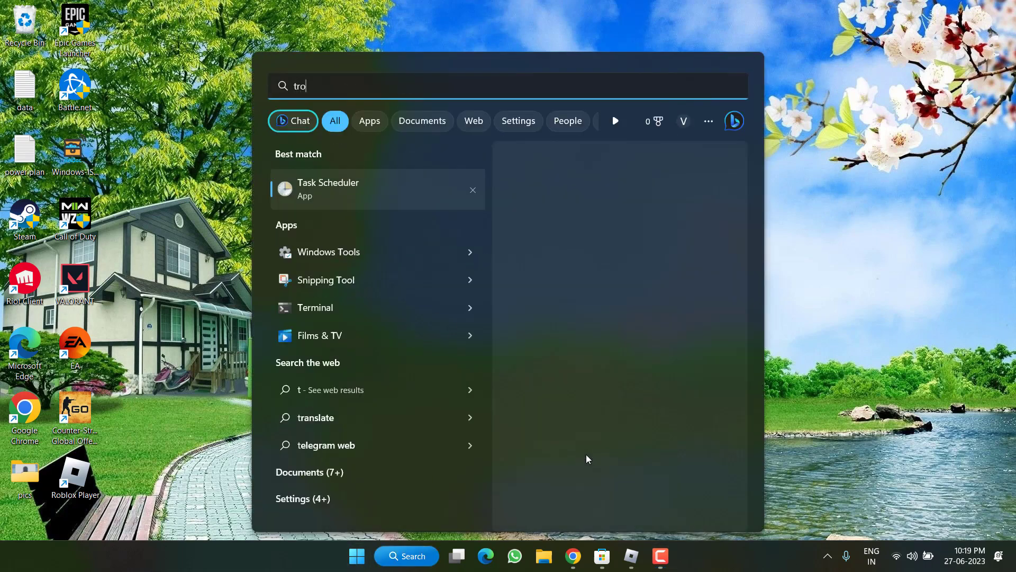
pyautogui.write('l')
pyautogui.click(645, 170)
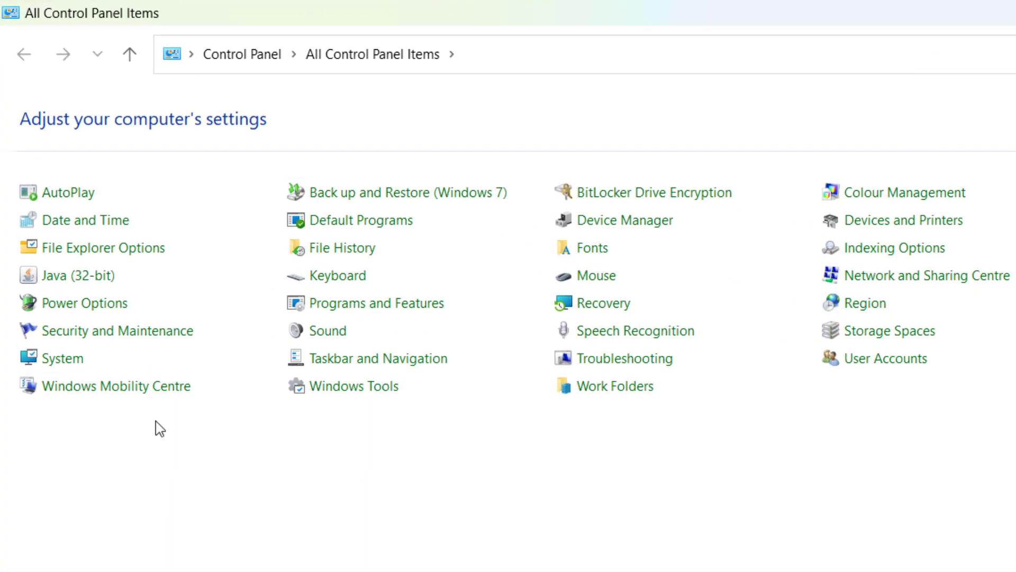
pyautogui.click(338, 334)
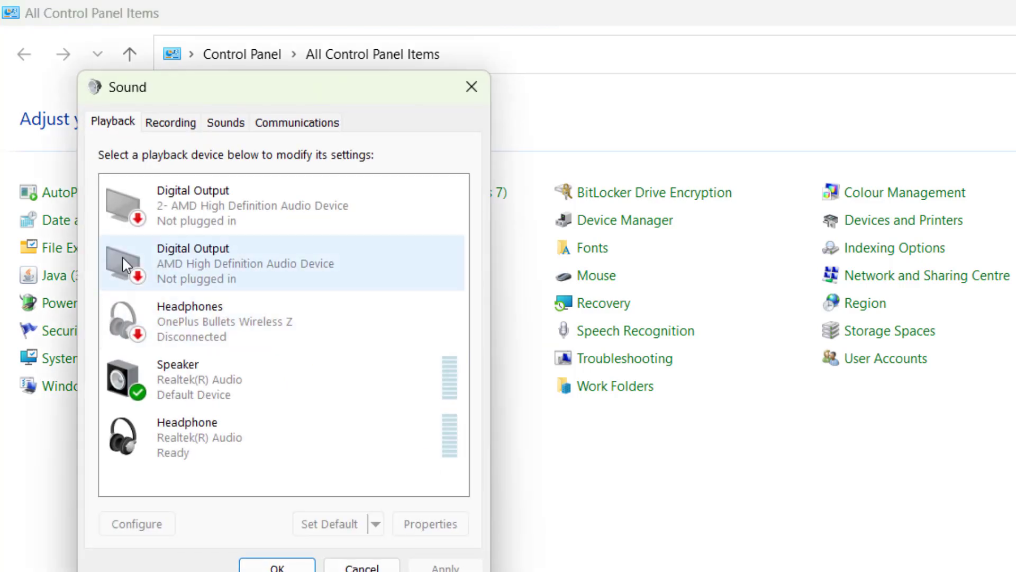
pyautogui.click(170, 127)
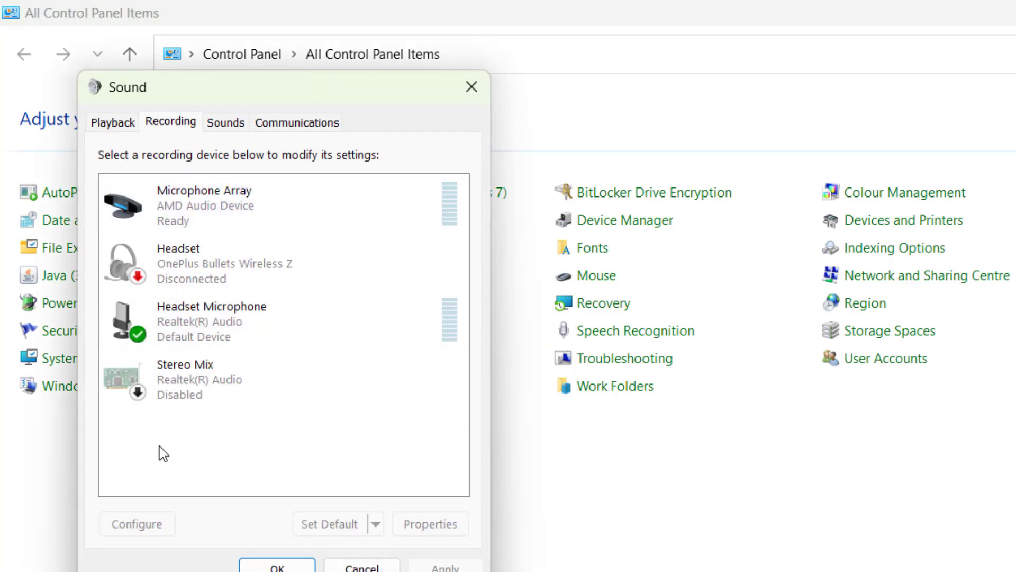
pyautogui.click(204, 323)
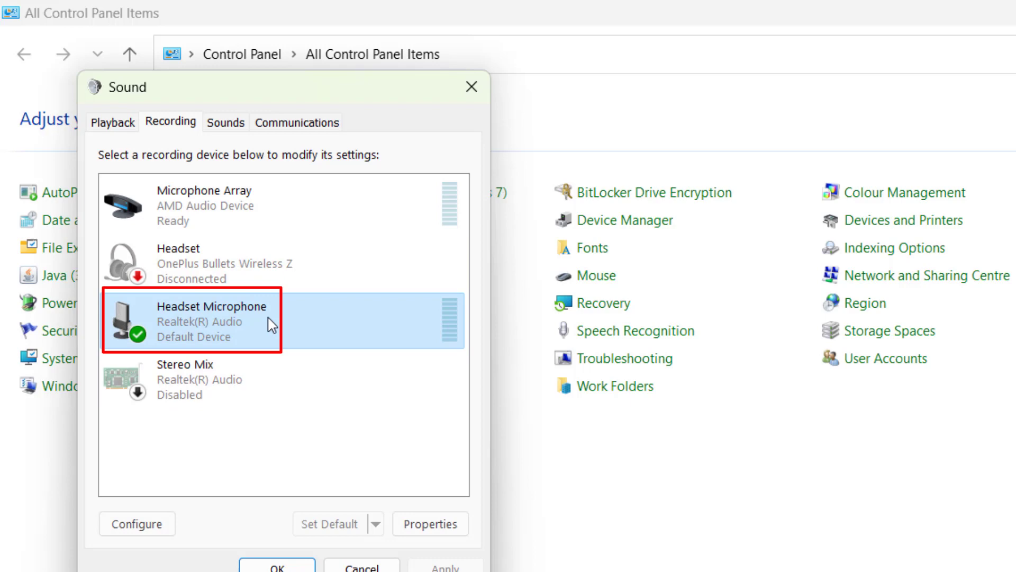
pyautogui.rightClick(221, 313)
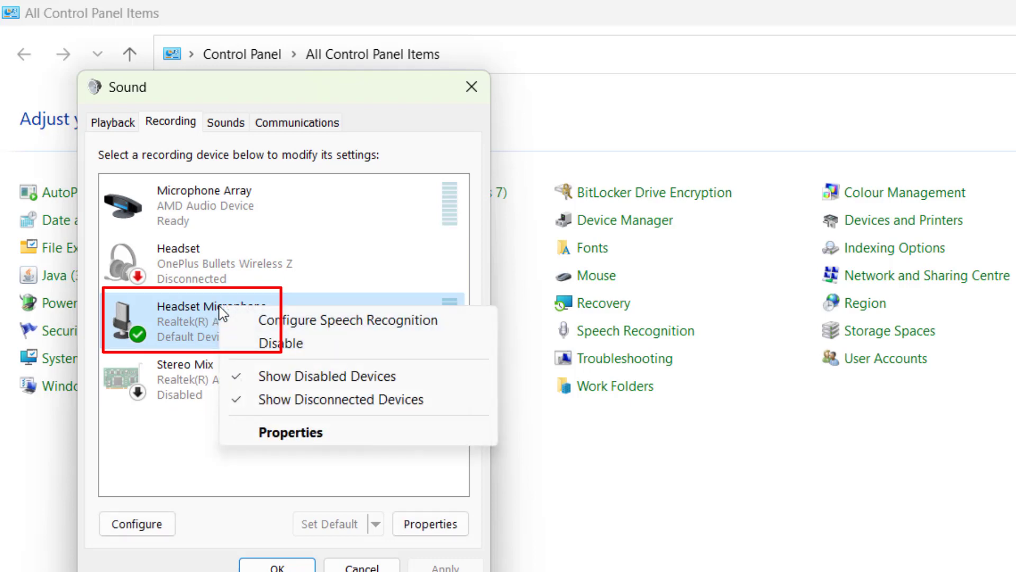
# Step: Disable exclusive control for the Headset Microphone and set its format to 2 channel, 16 bit, 44100 Hz (CD Quality)
pyautogui.click(300, 430)
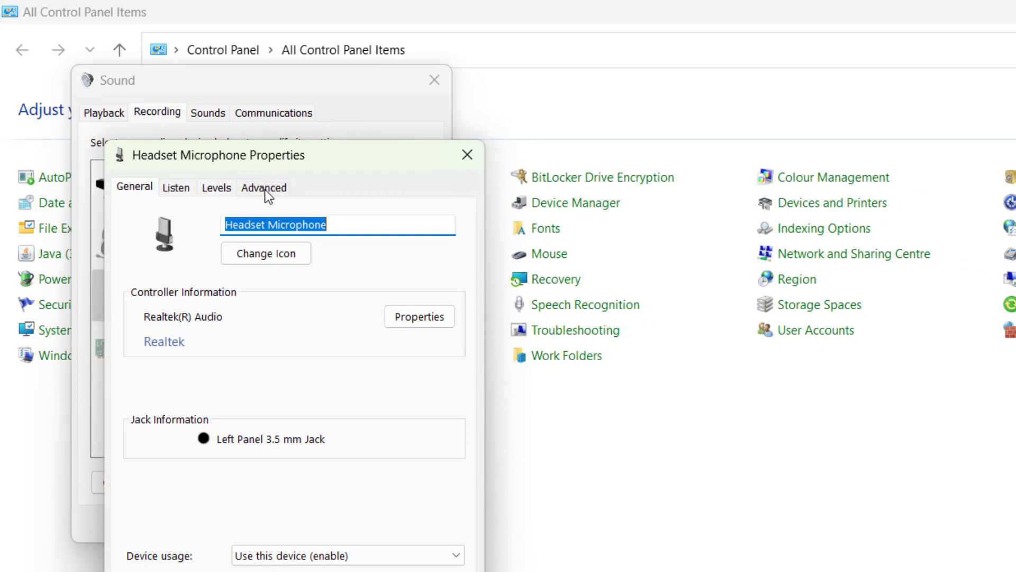
pyautogui.click(284, 206)
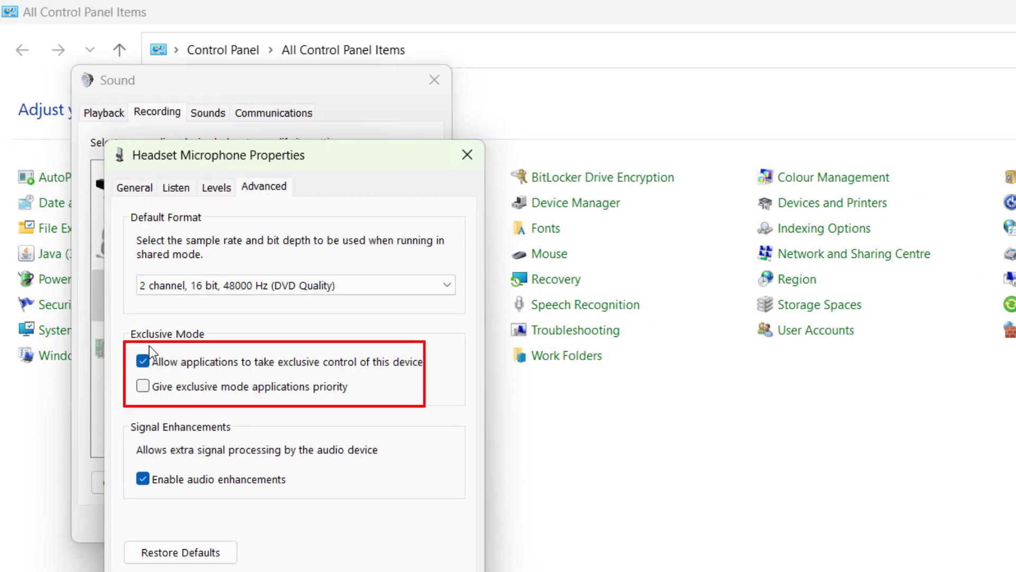
pyautogui.click(181, 364)
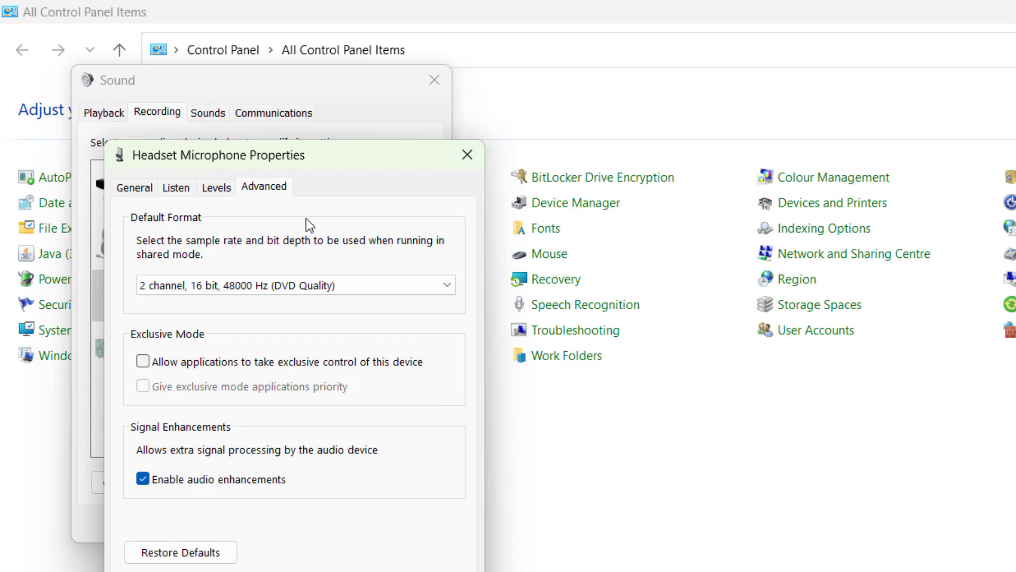
pyautogui.click(224, 285)
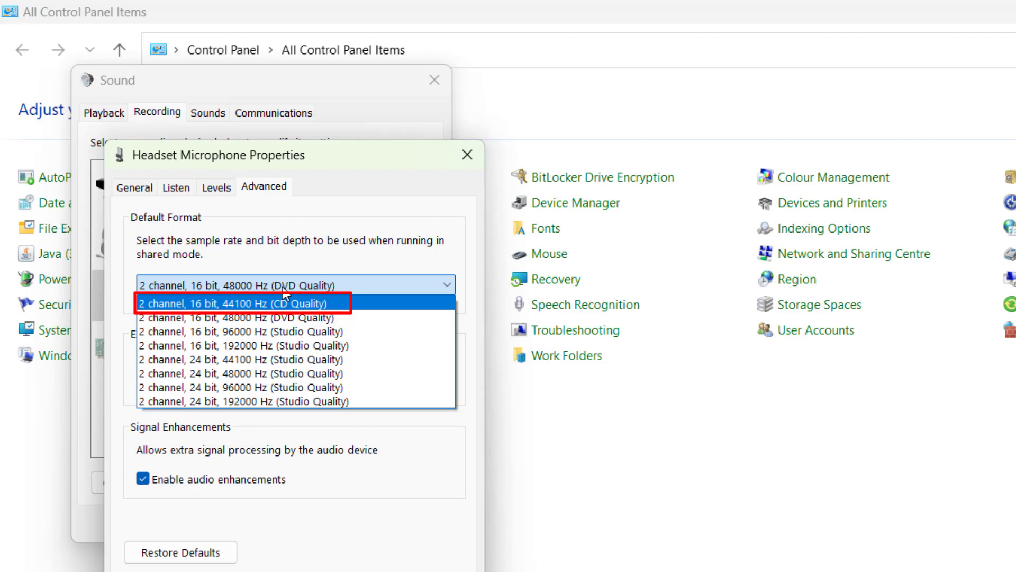
pyautogui.click(294, 303)
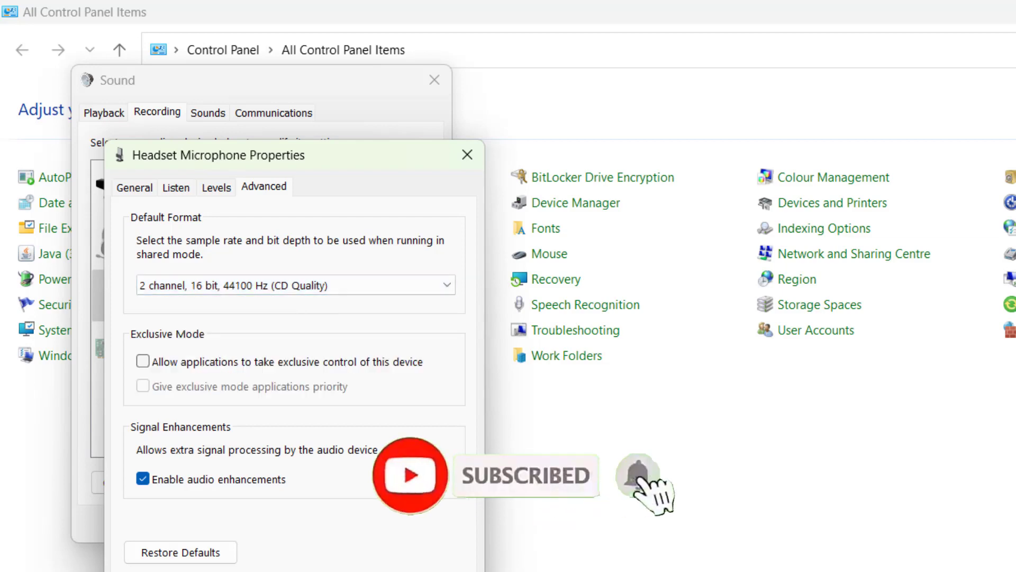
pyautogui.click(295, 571)
# Step: Close the Sound dialog and Control Panel, then log out of the Roblox desktop app
pyautogui.click(262, 521)
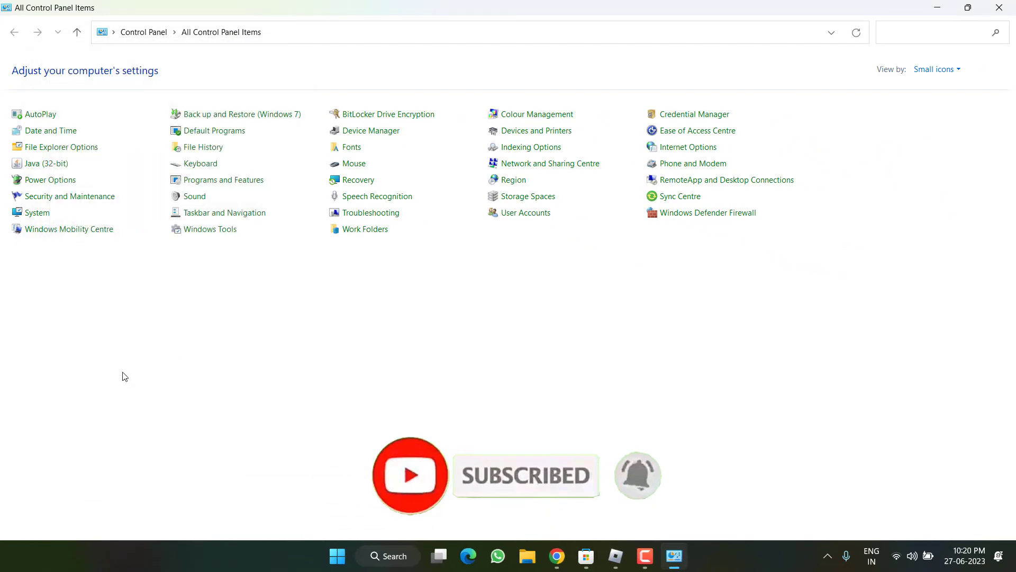
pyautogui.click(1007, 9)
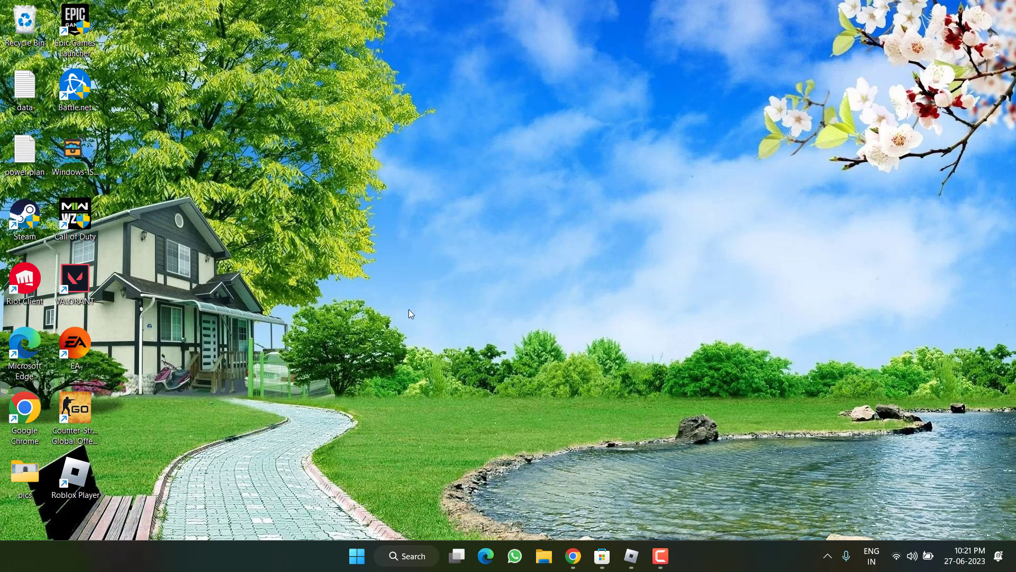
pyautogui.click(631, 556)
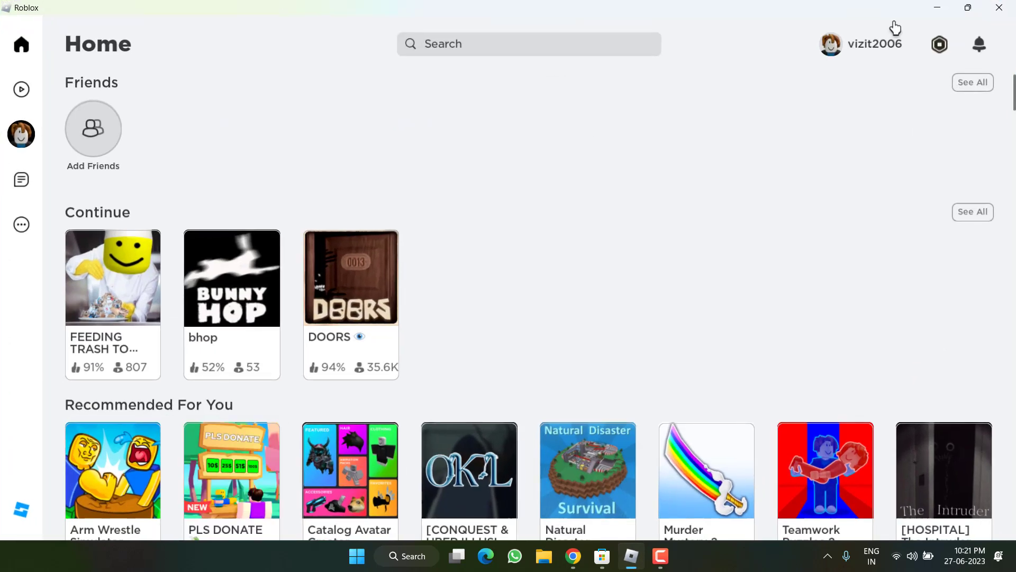
pyautogui.click(21, 230)
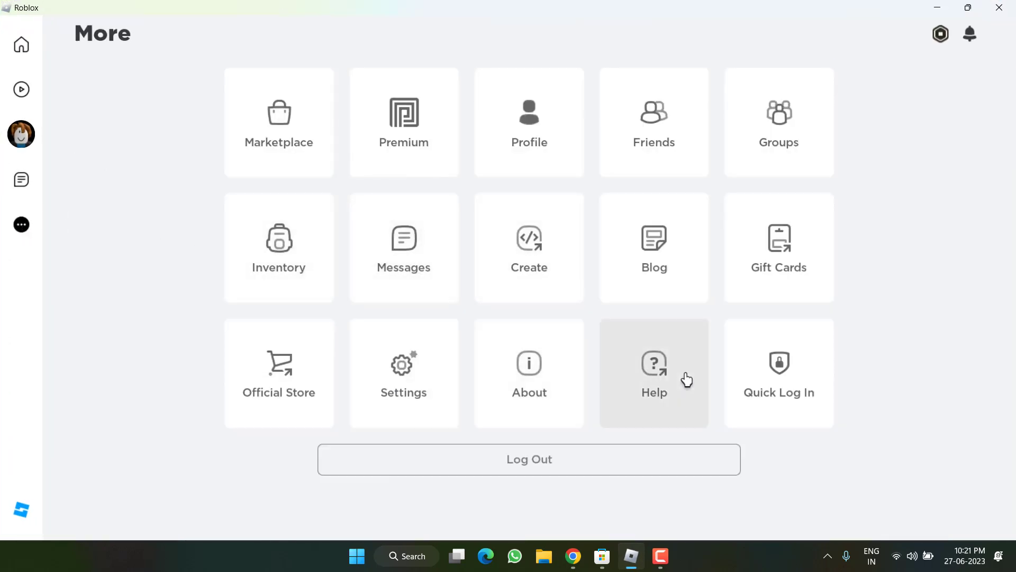
pyautogui.click(524, 464)
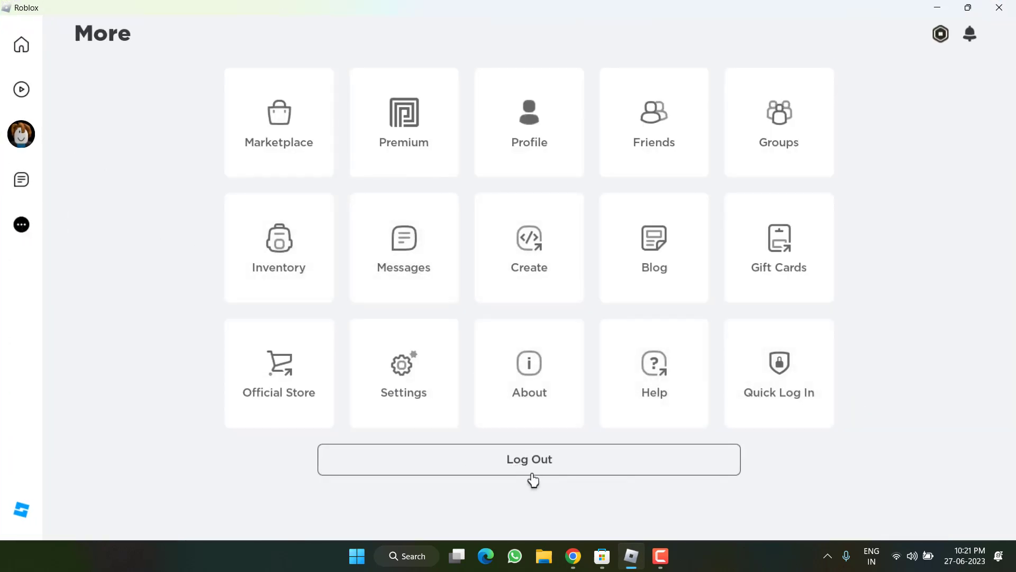
pyautogui.click(555, 344)
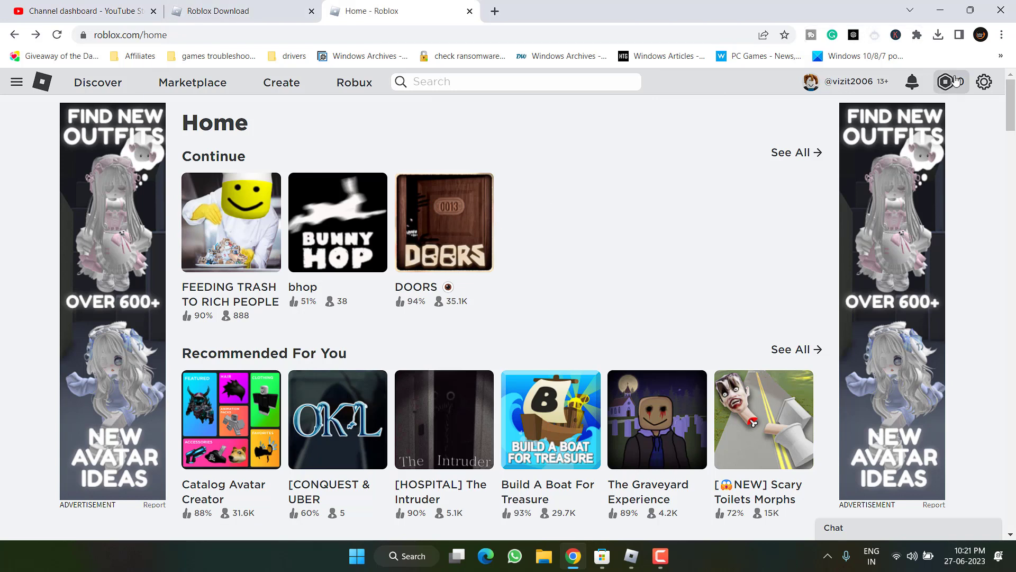
# Step: Log out of roblox.com, close the Roblox app, sign back in on the site, and show the desktop
pyautogui.click(985, 85)
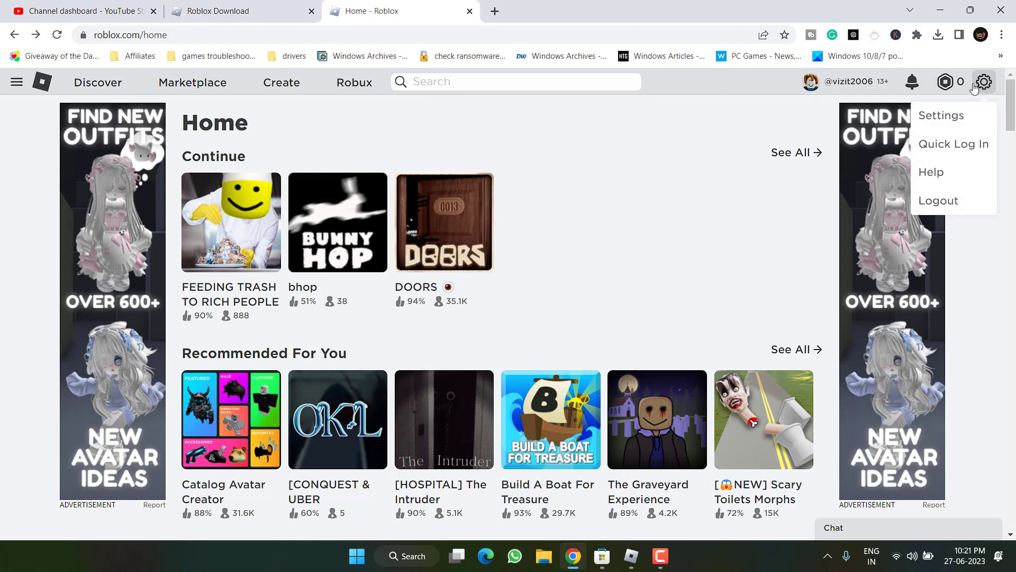
pyautogui.click(950, 205)
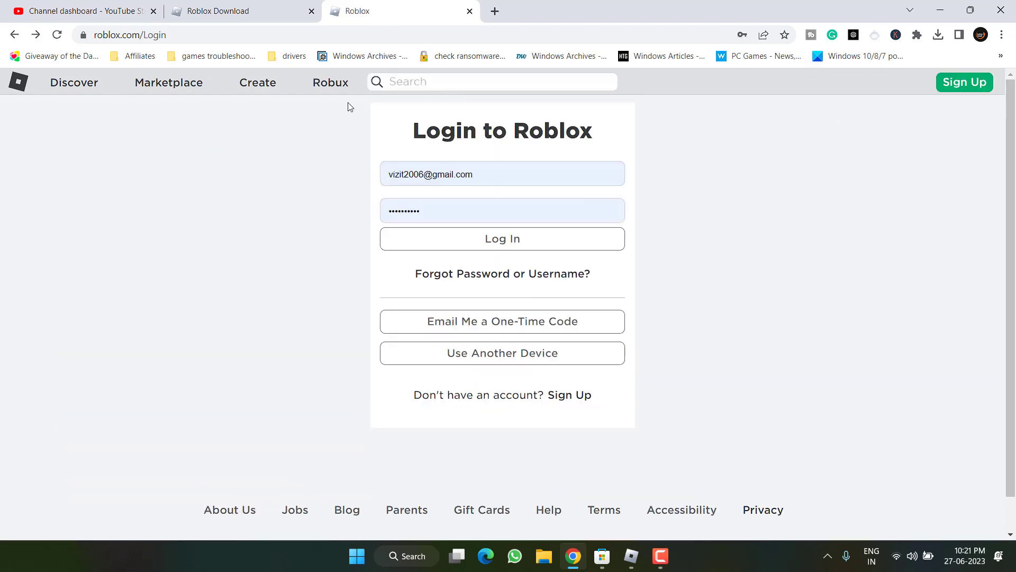
pyautogui.click(633, 556)
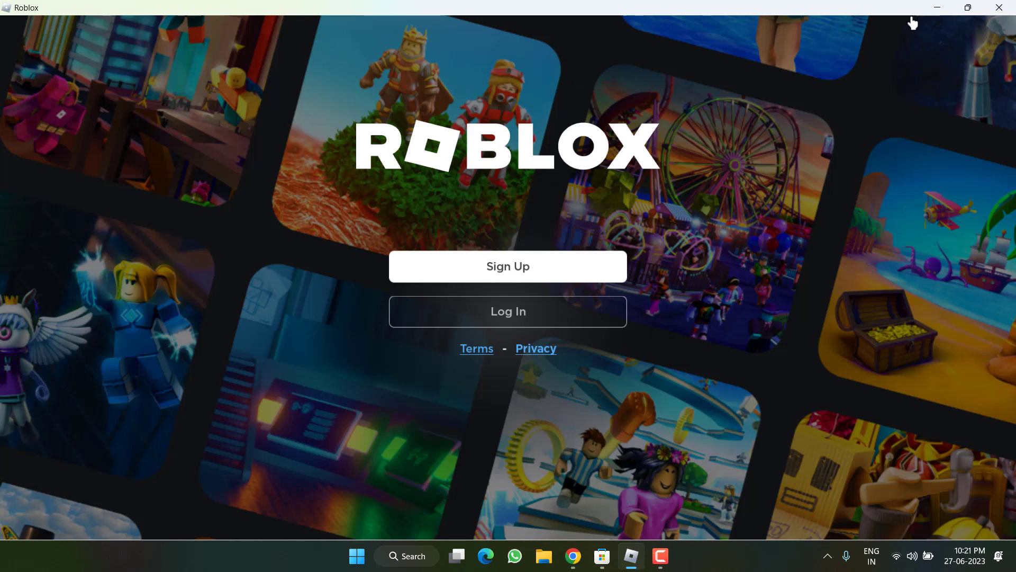
pyautogui.click(999, 8)
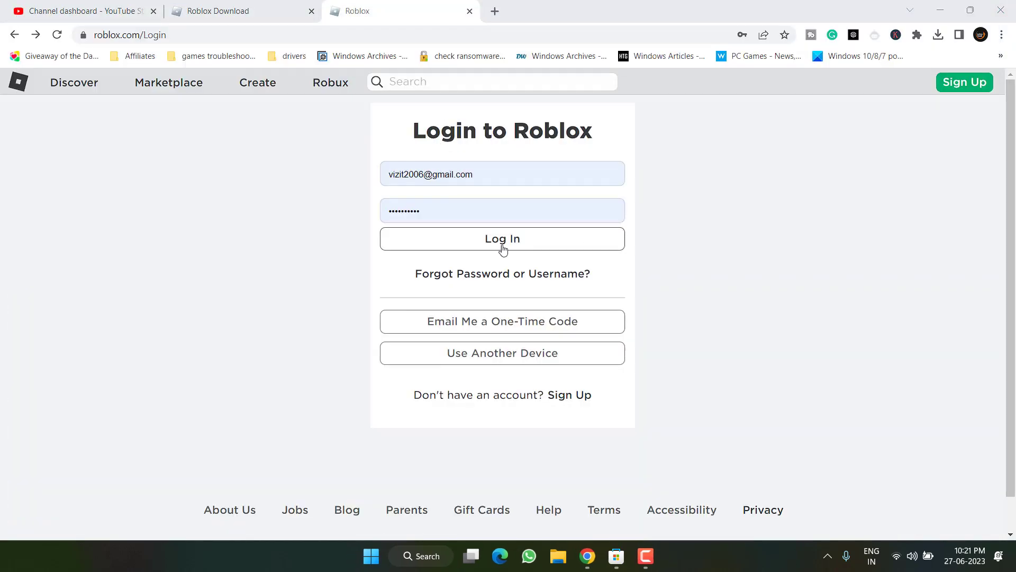
pyautogui.click(503, 250)
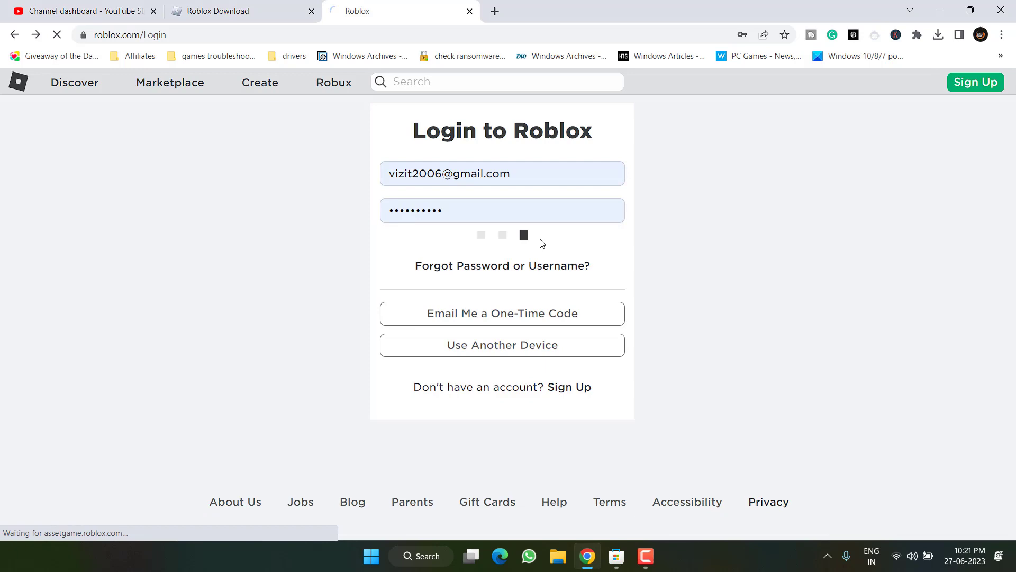
pyautogui.doubleClick(568, 11)
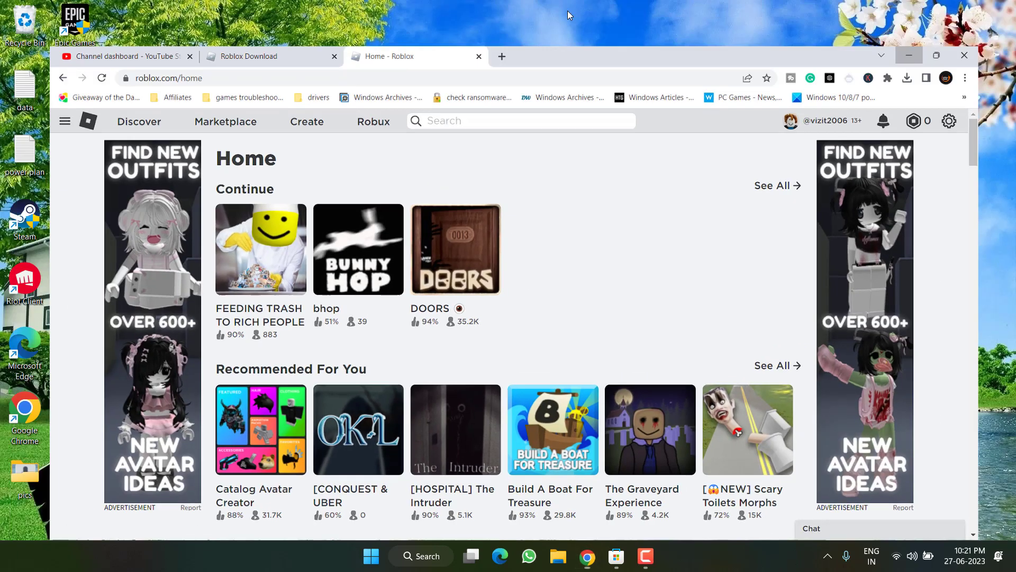
pyautogui.press('super+d')
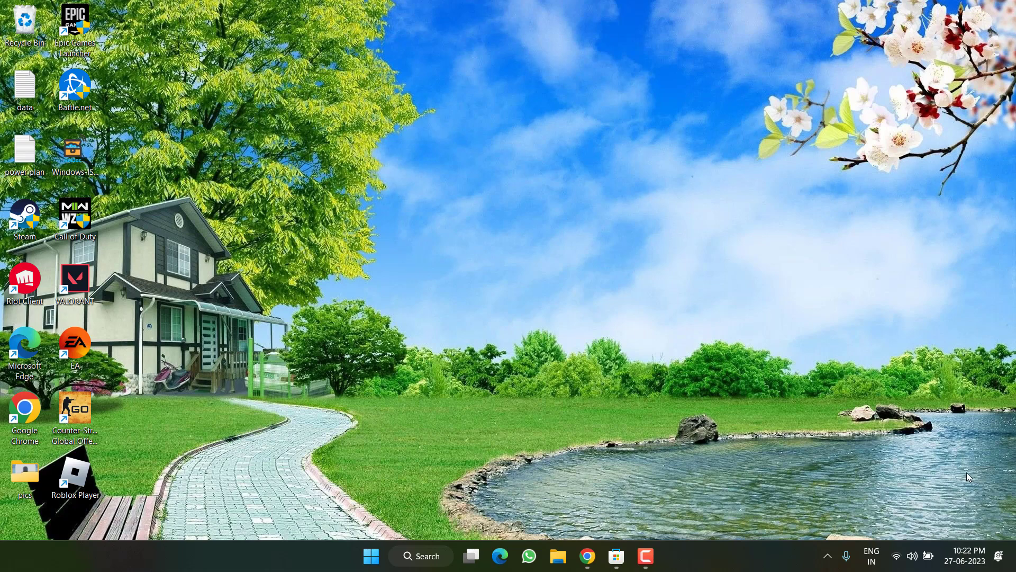
# Step: Search the Microsoft Store for 'roblox' and open the Roblox product page
pyautogui.click(617, 556)
pyautogui.click(443, 17)
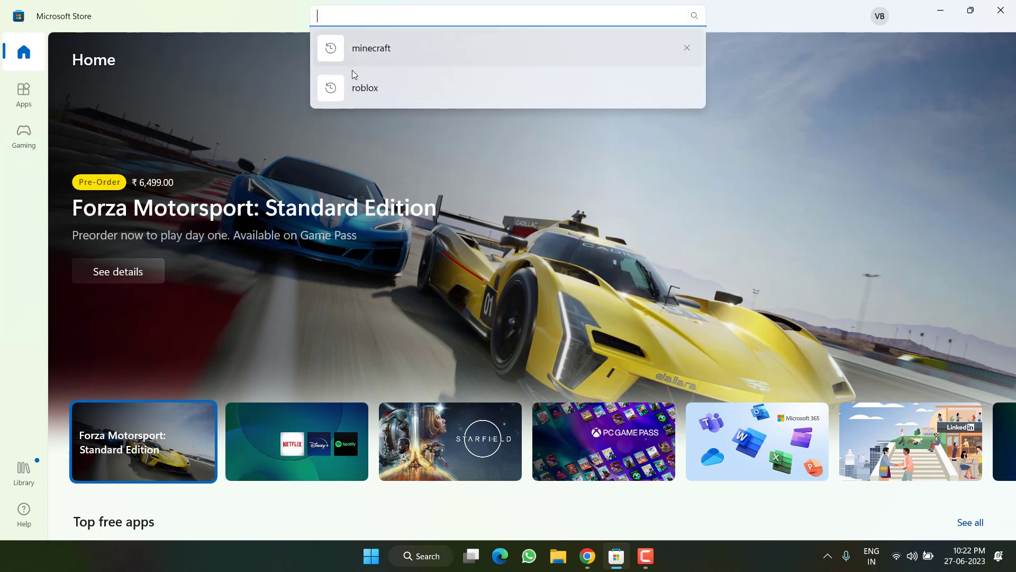
pyautogui.write('roblox')
pyautogui.press('Return')
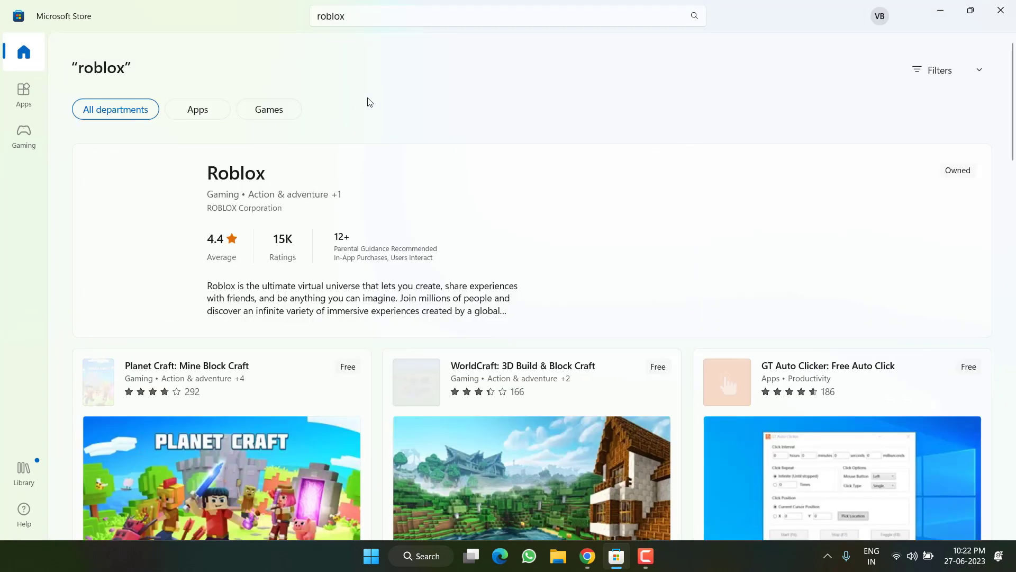
pyautogui.click(229, 208)
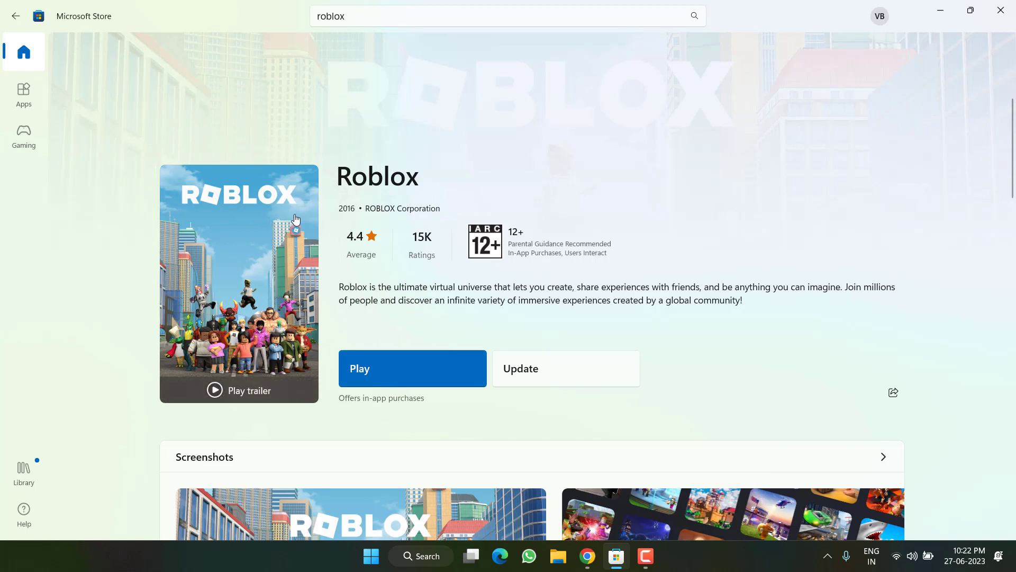
# Step: Close the Store and filter the Installed apps list in Settings by 'roblox'
pyautogui.click(1000, 10)
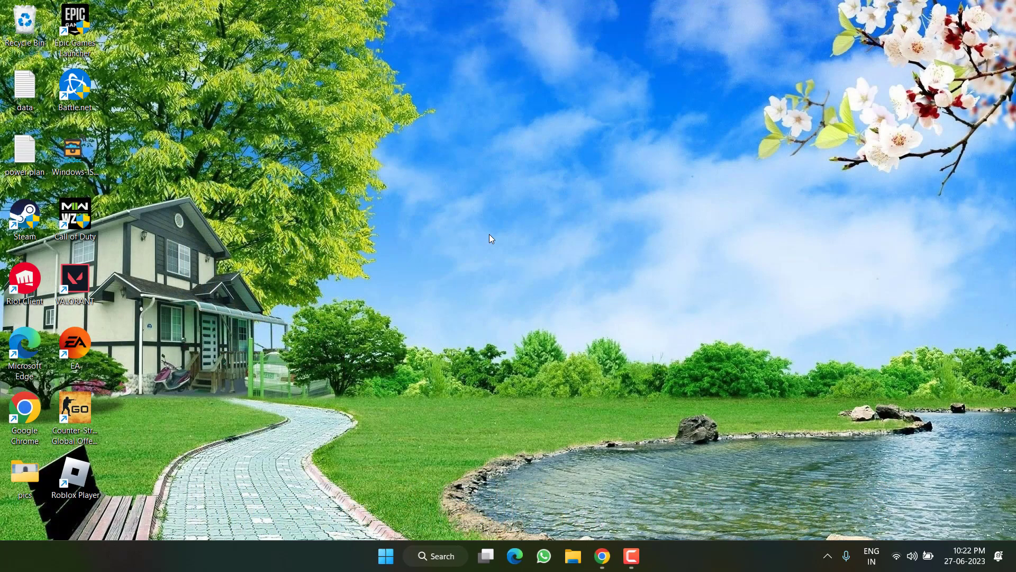
pyautogui.press('super+i')
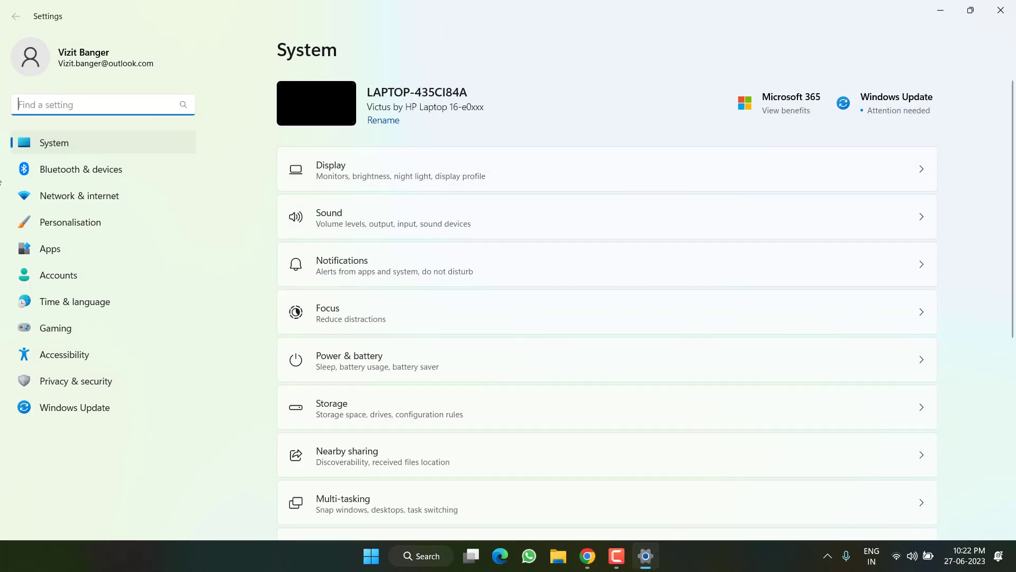
pyautogui.click(50, 249)
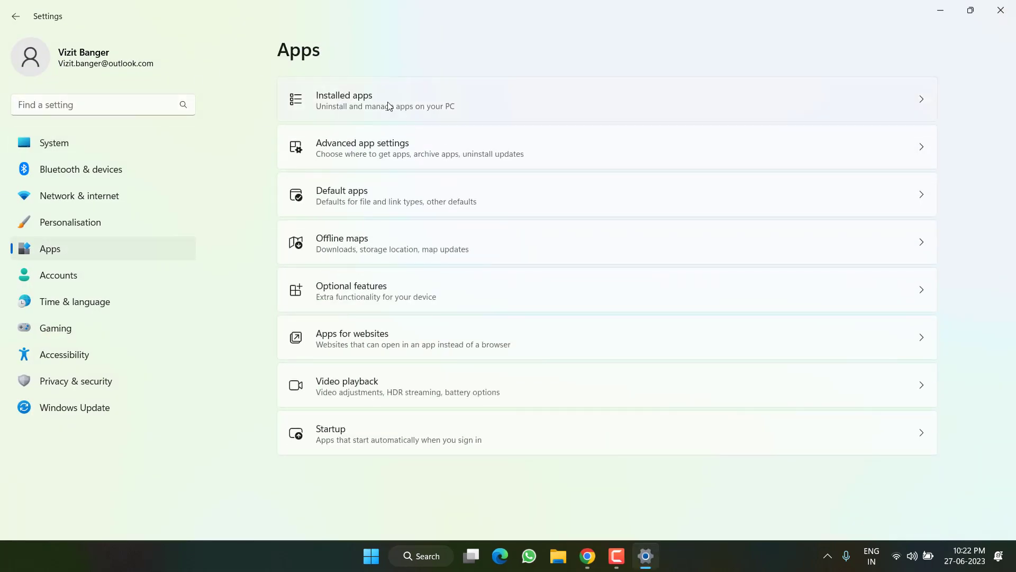
pyautogui.click(389, 106)
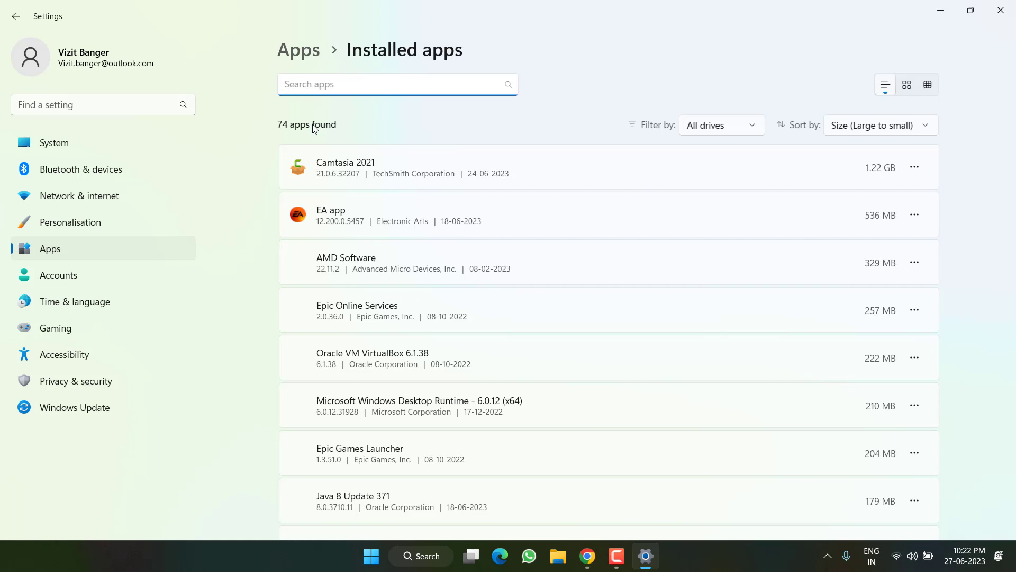
pyautogui.click(320, 84)
pyautogui.write('ro')
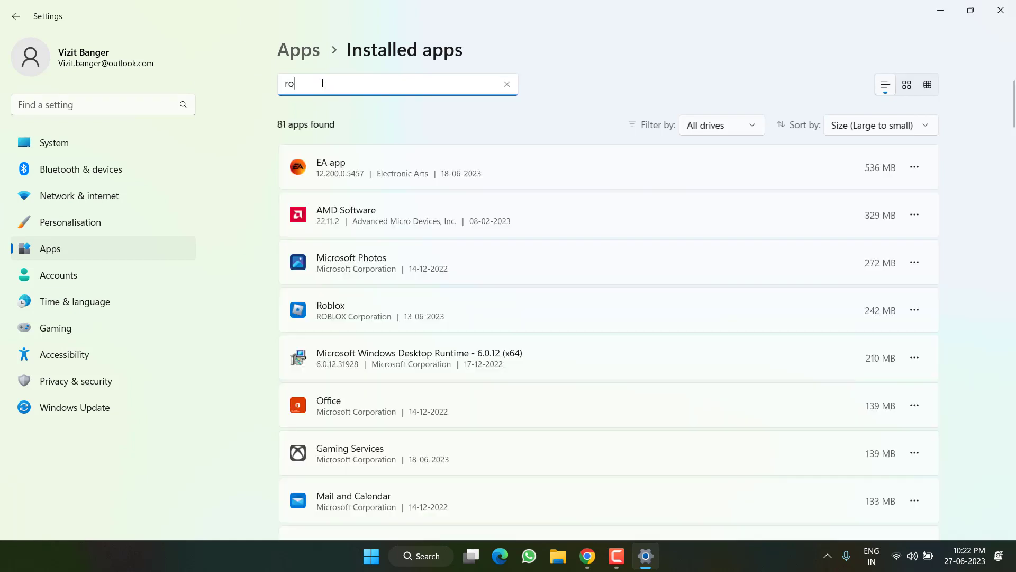
pyautogui.write('blox')
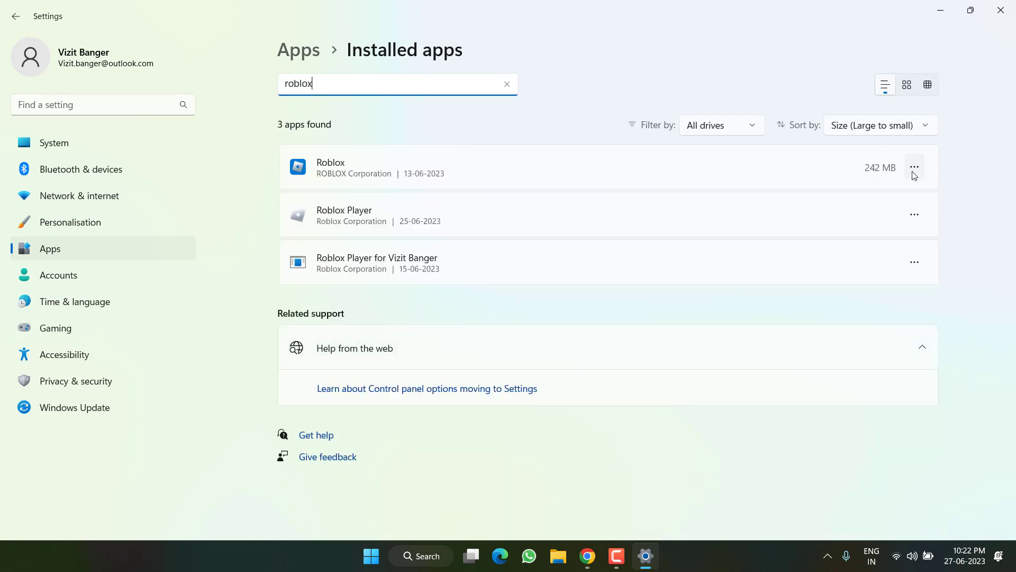
# Step: Uninstall both the Roblox app and Roblox Player from Installed apps
pyautogui.click(915, 168)
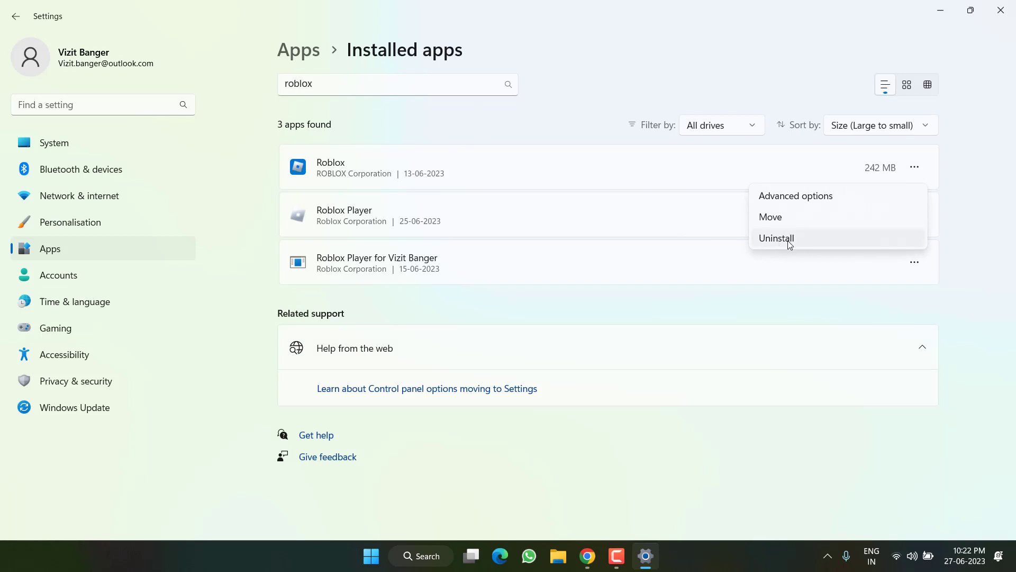
pyautogui.click(789, 239)
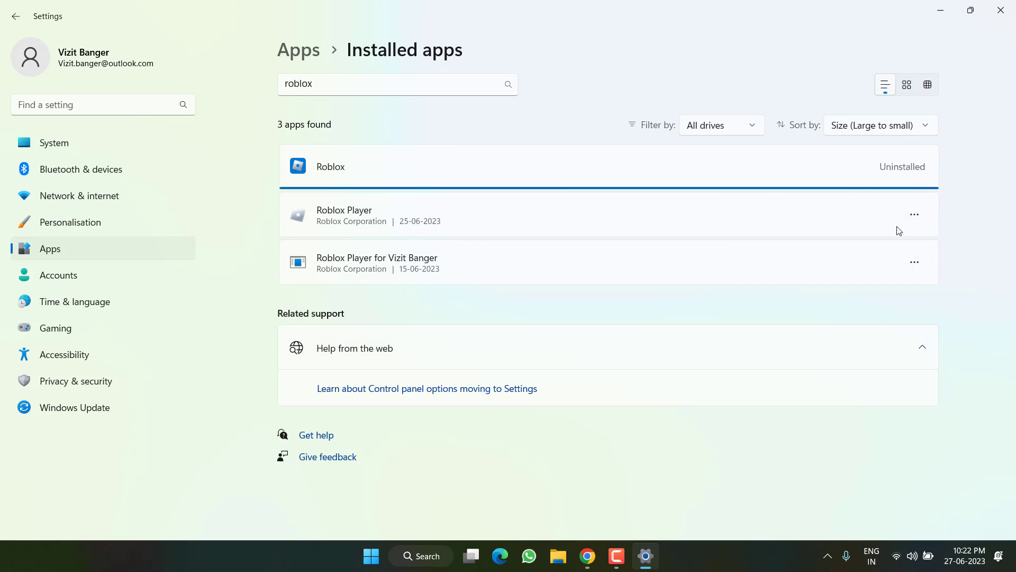
pyautogui.click(914, 166)
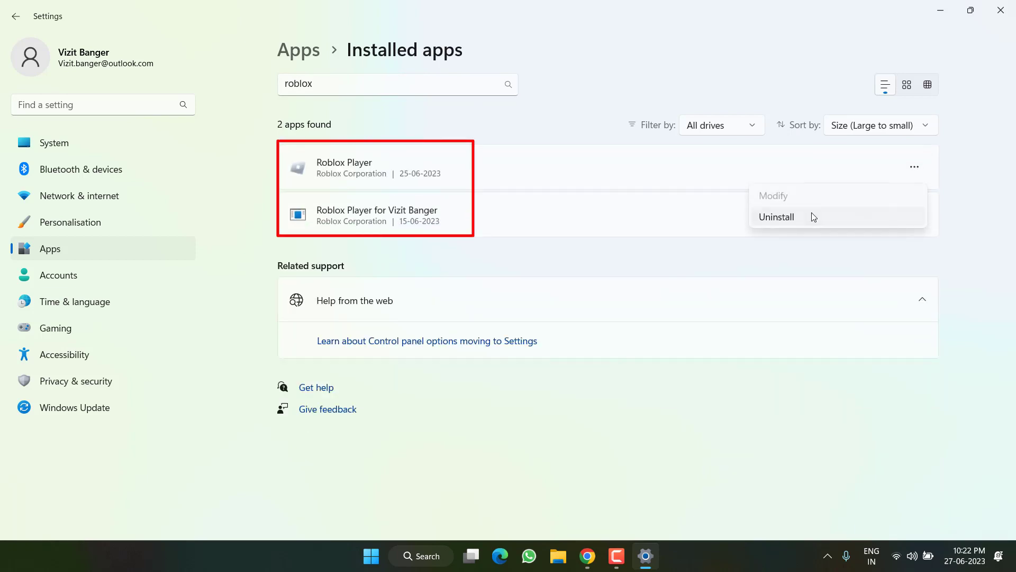
pyautogui.click(813, 217)
pyautogui.click(885, 300)
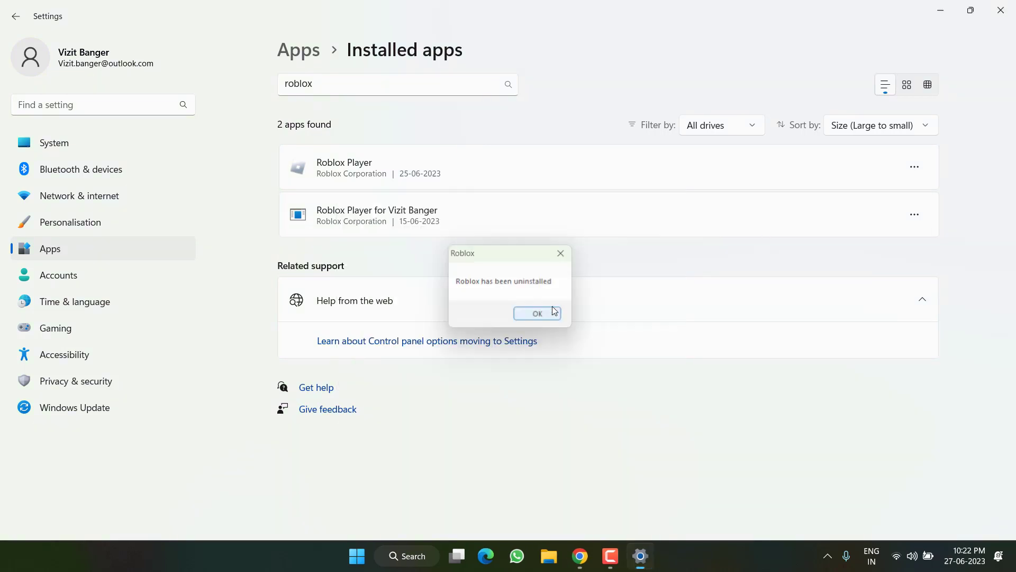
pyautogui.click(553, 312)
pyautogui.click(914, 166)
# Step: Download RobloxPlayerLauncher.exe from the Roblox Download page in Chrome and run it
pyautogui.press('Escape')
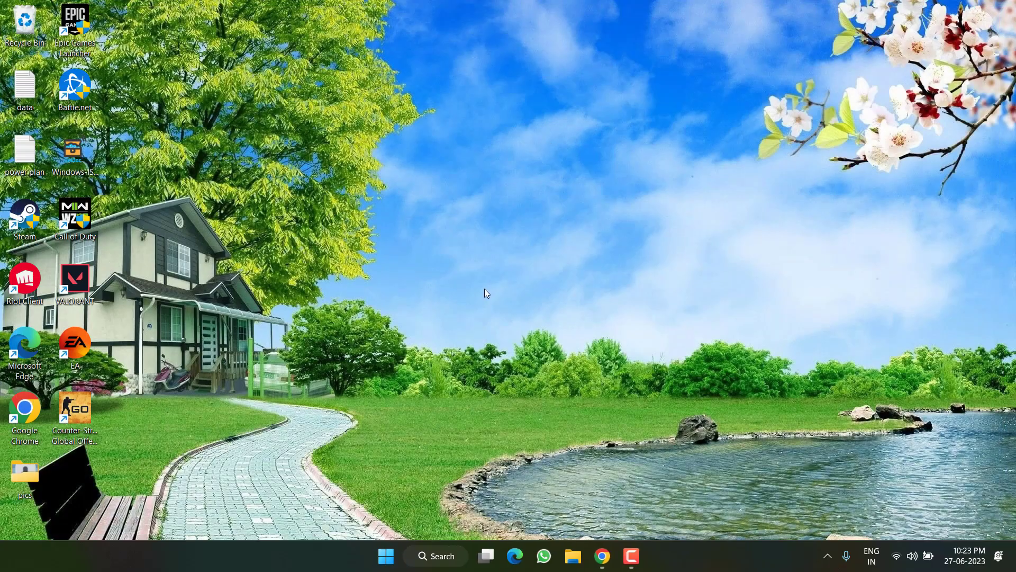
pyautogui.click(603, 555)
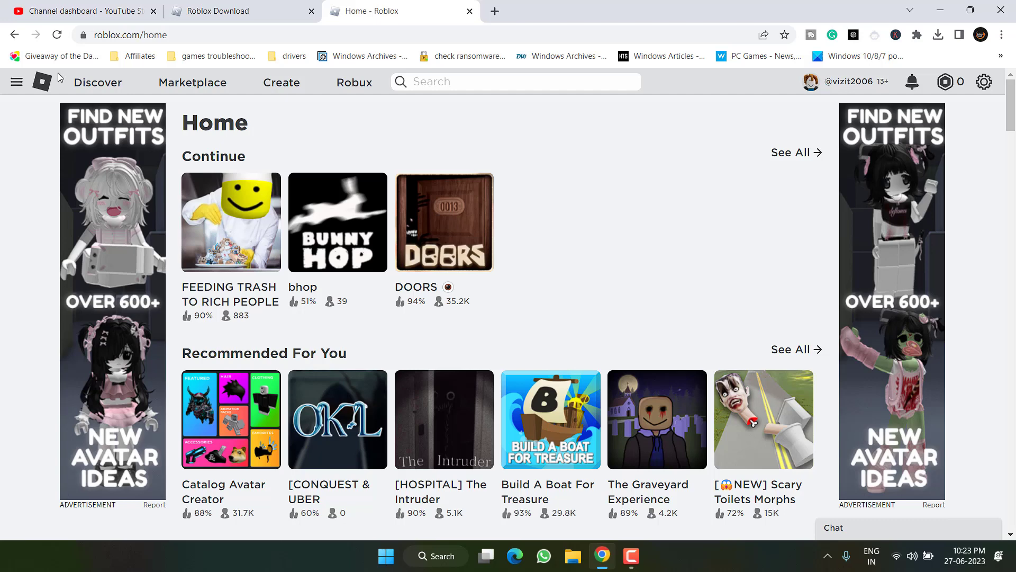
pyautogui.click(241, 11)
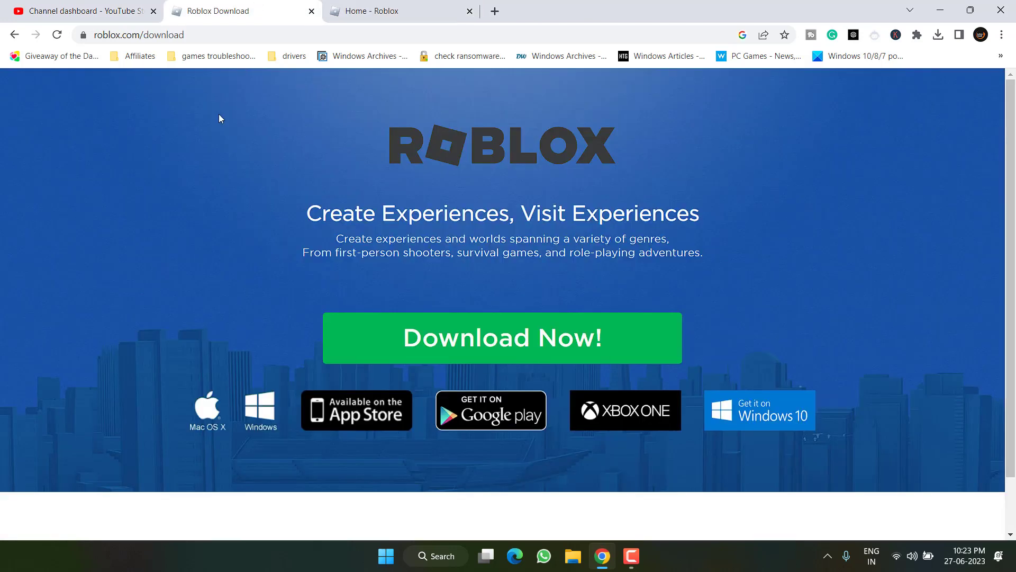
pyautogui.click(528, 341)
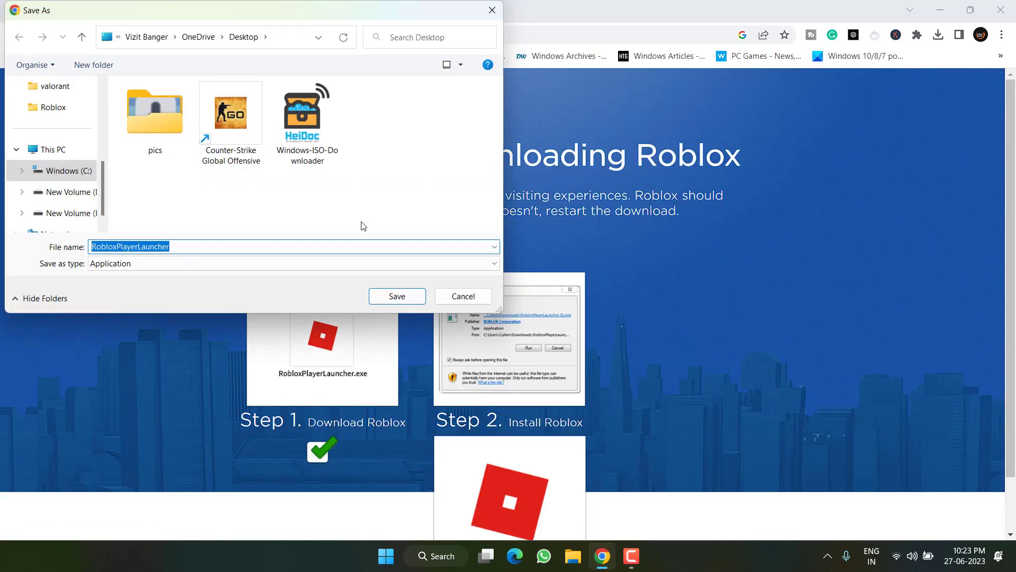
pyautogui.click(397, 297)
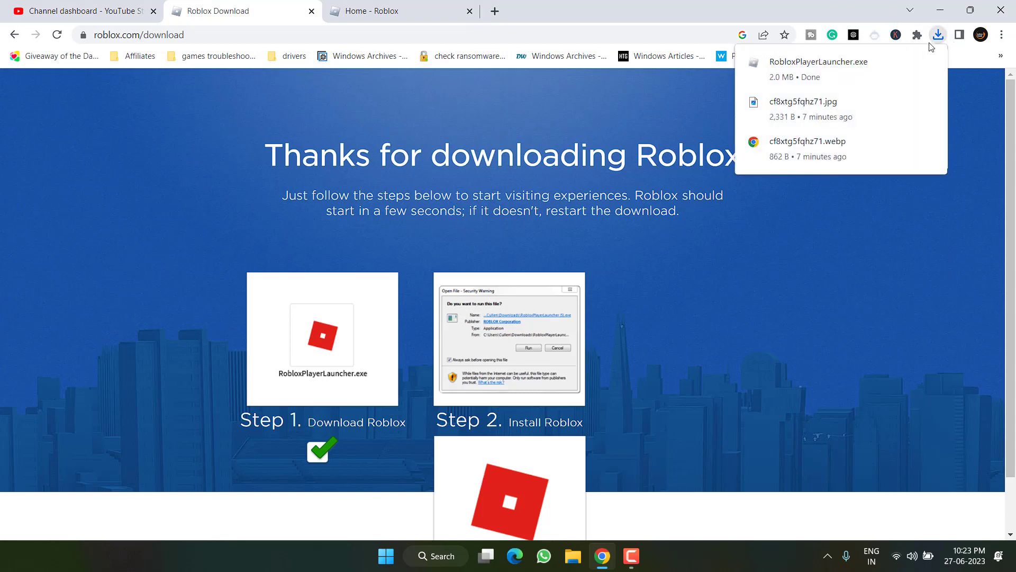
pyautogui.click(790, 78)
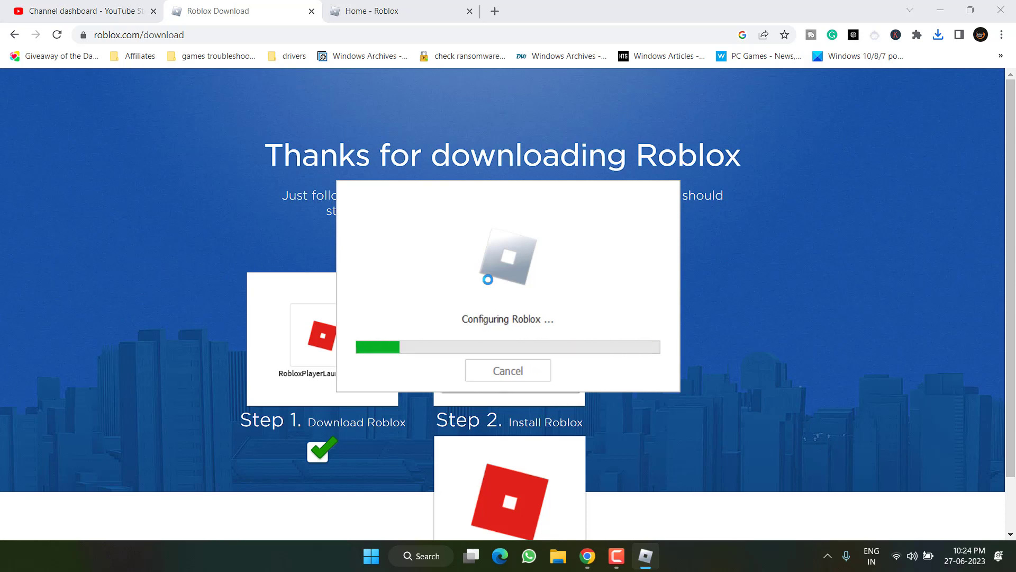
# Step: Dismiss the install success message and launch the reinstalled Roblox Player from the desktop
pyautogui.click(515, 368)
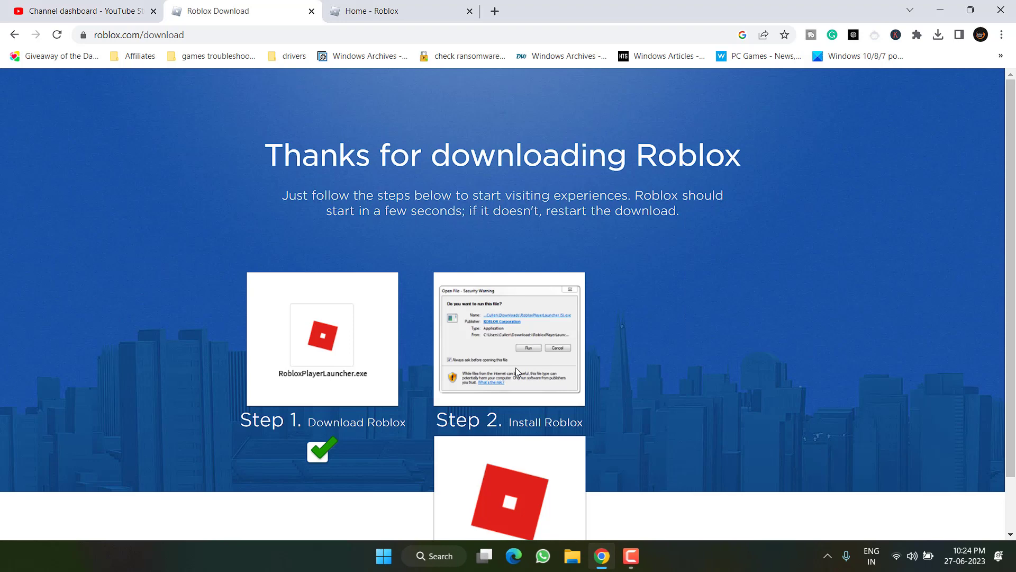
pyautogui.click(941, 10)
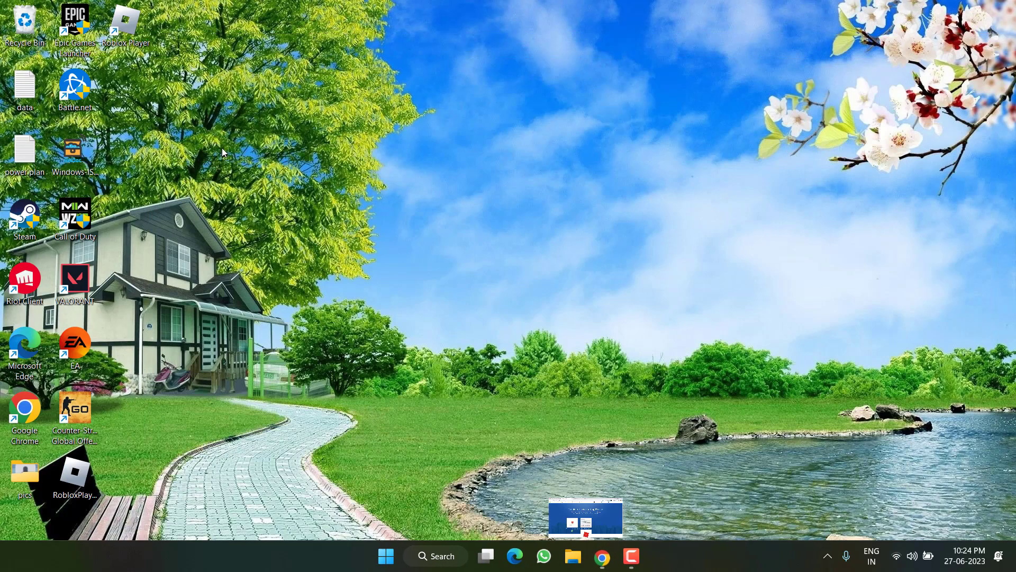
pyautogui.doubleClick(142, 25)
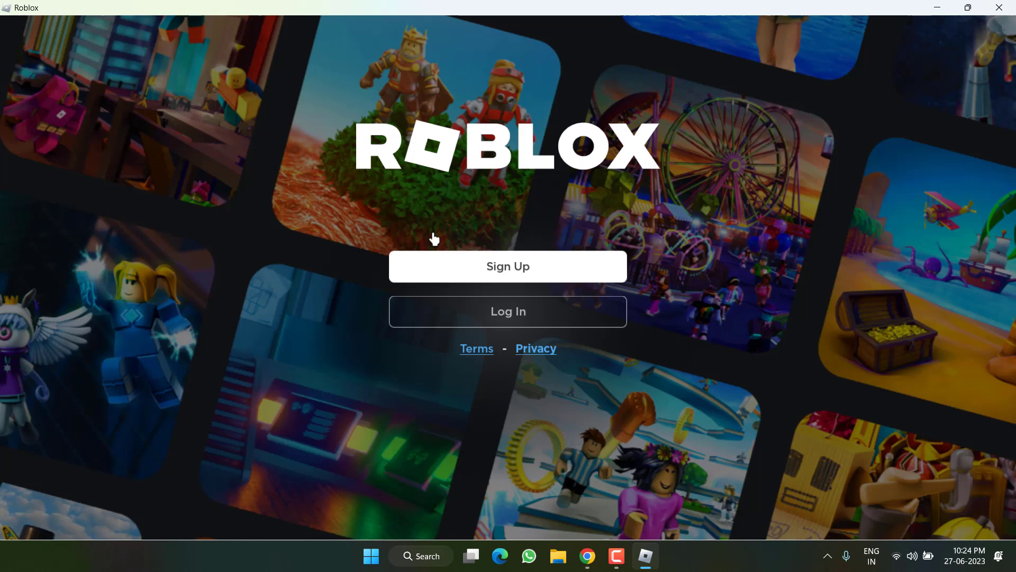
# Step: Log in to Roblox Player by entering the account password
pyautogui.click(480, 310)
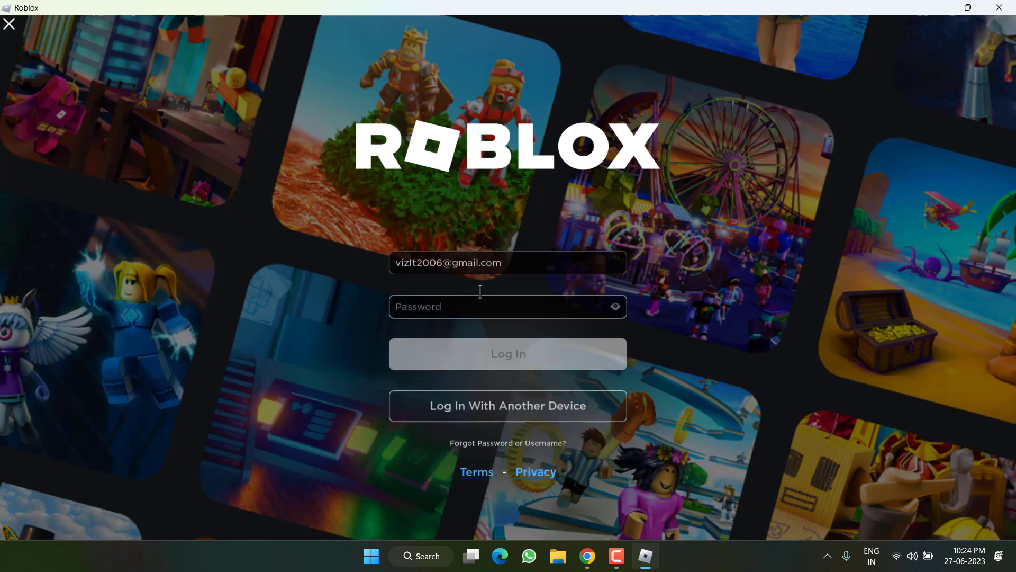
pyautogui.click(451, 306)
pyautogui.write('•••••')
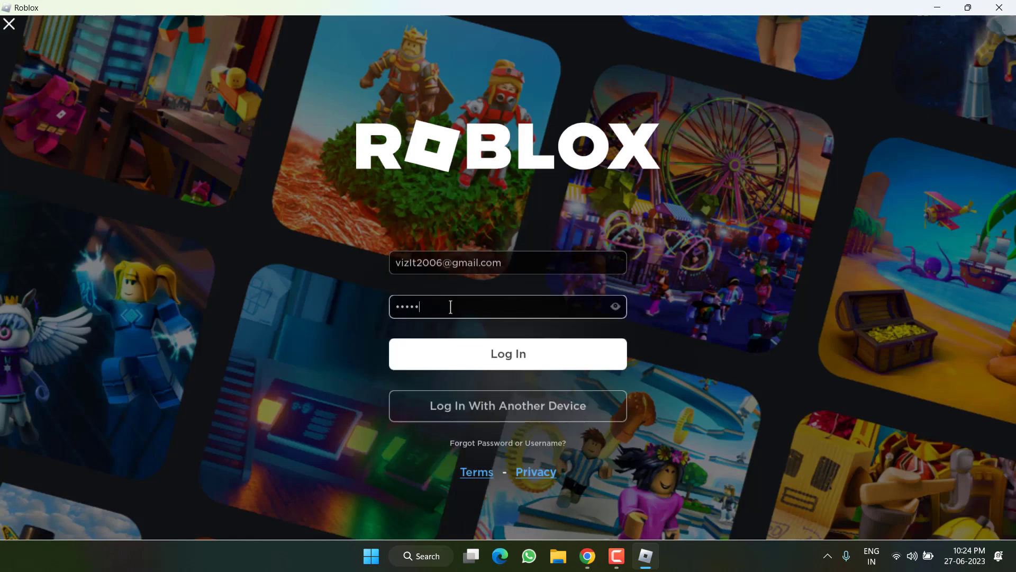
pyautogui.press('BackSpace')
pyautogui.press('BackSpace')
pyautogui.press('BackSpace')
pyautogui.press('BackSpace')
pyautogui.press('BackSpace')
pyautogui.press('BackSpace')
pyautogui.press('BackSpace')
pyautogui.press('BackSpace')
pyautogui.write('••••')
pyautogui.press('Return')
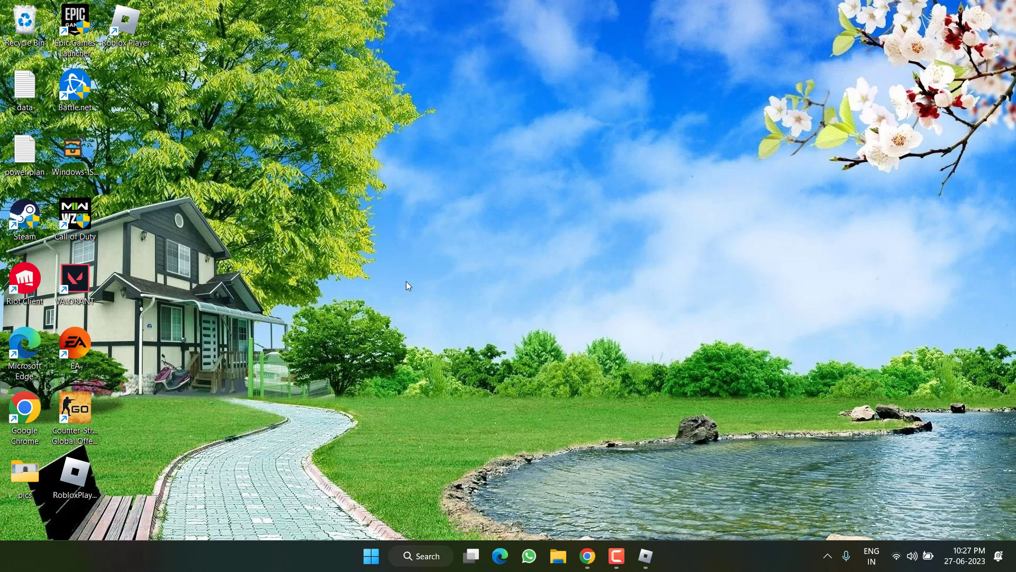
# Step: Bring up Chrome on the Voicemod page at voicemod.net, then minimize it to the desktop
pyautogui.click(587, 556)
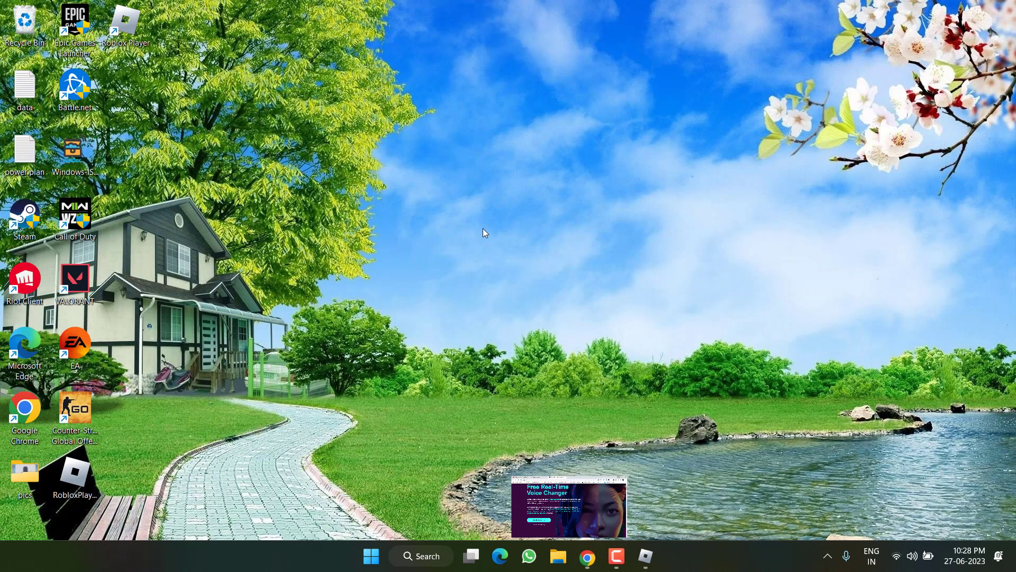
pyautogui.click(941, 9)
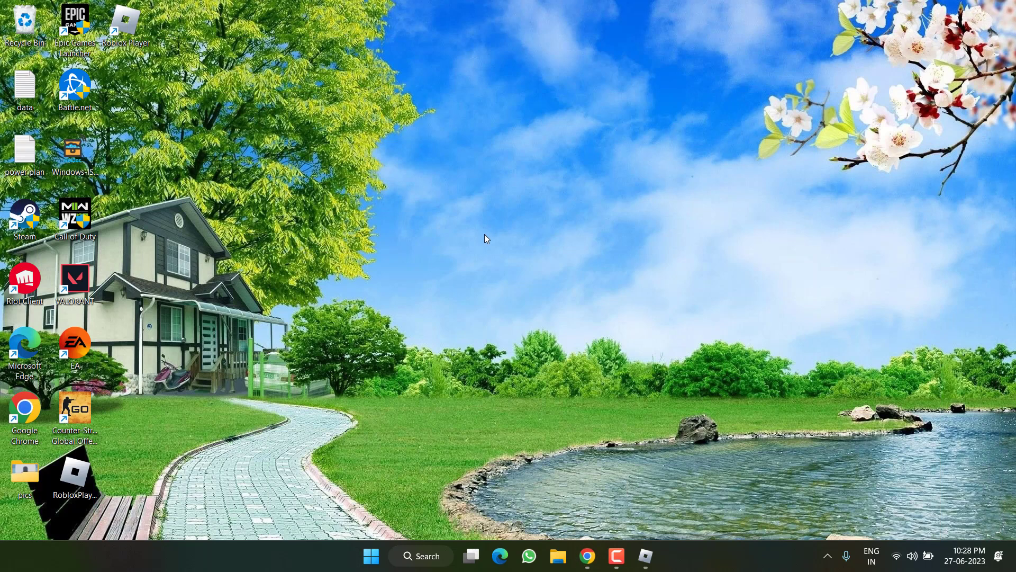
# Step: Run %localappdata% to open AppData\Local in File Explorer and copy its full path
pyautogui.rightClick(371, 556)
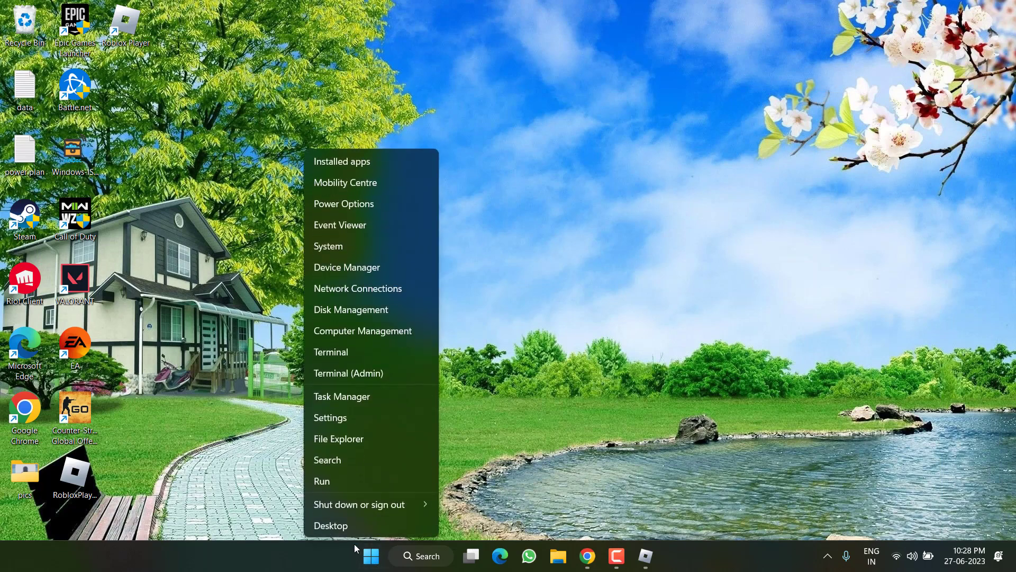
pyautogui.click(339, 481)
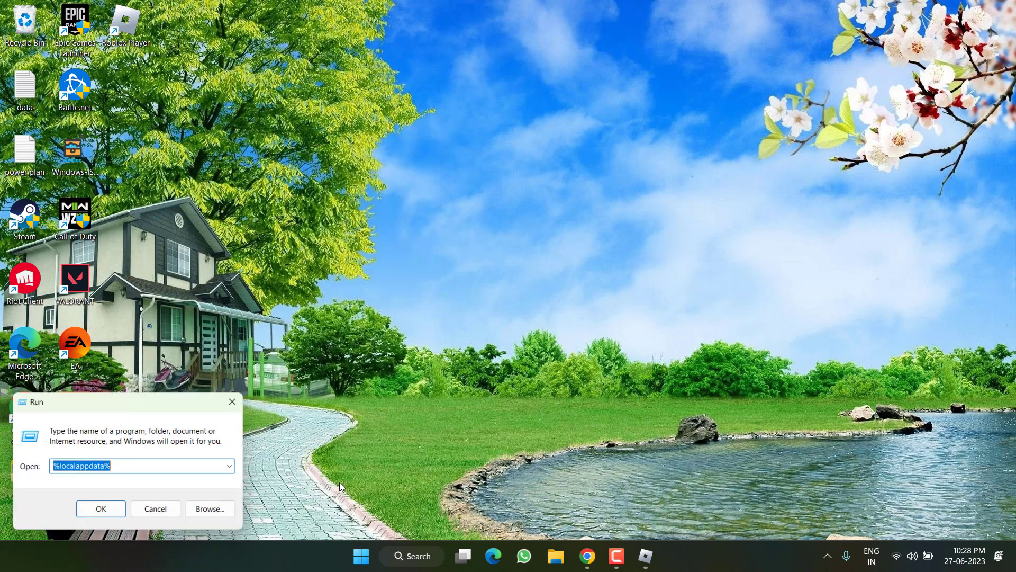
pyautogui.click(172, 466)
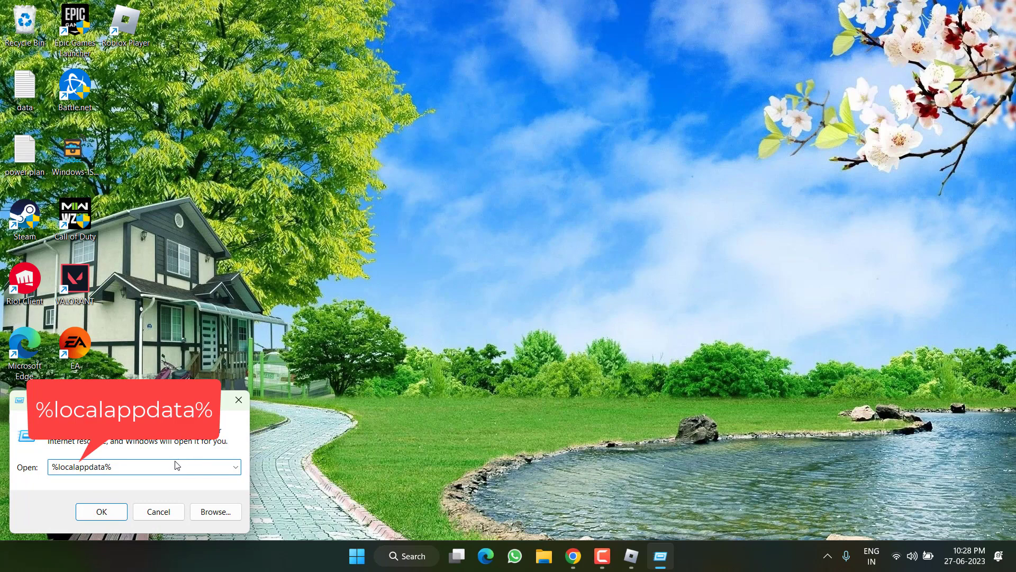
pyautogui.press('Return')
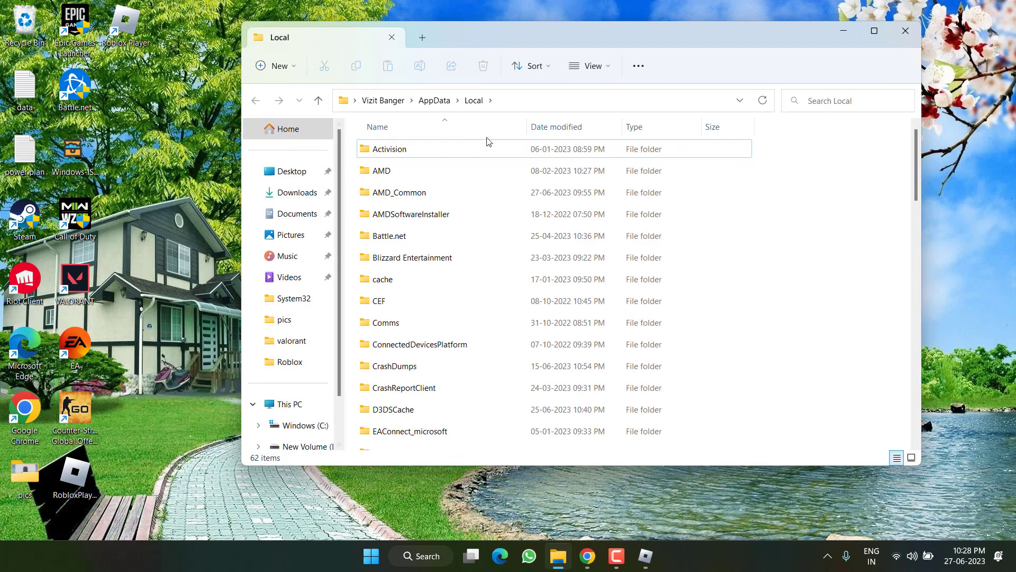
pyautogui.click(575, 102)
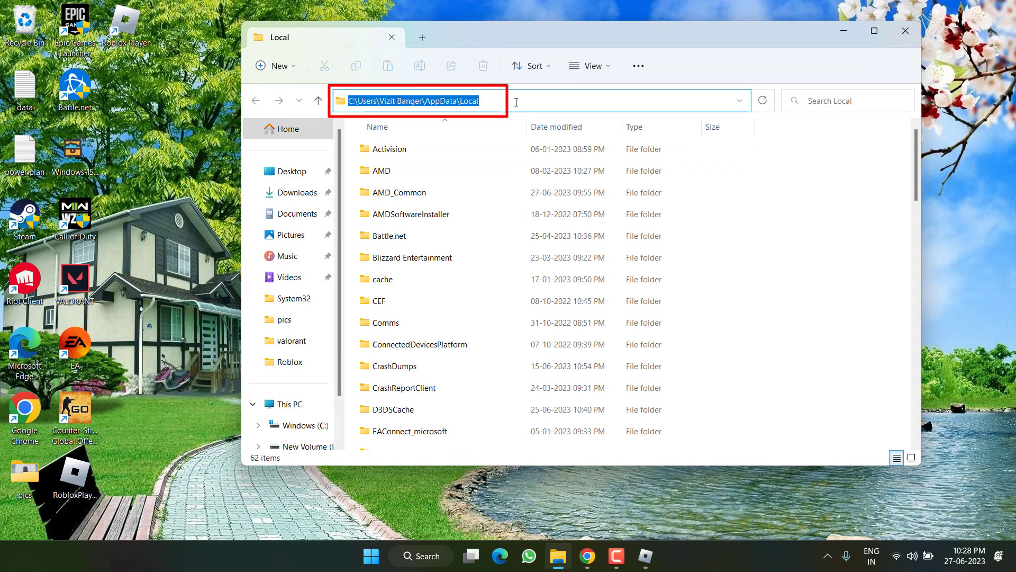
pyautogui.rightClick(451, 104)
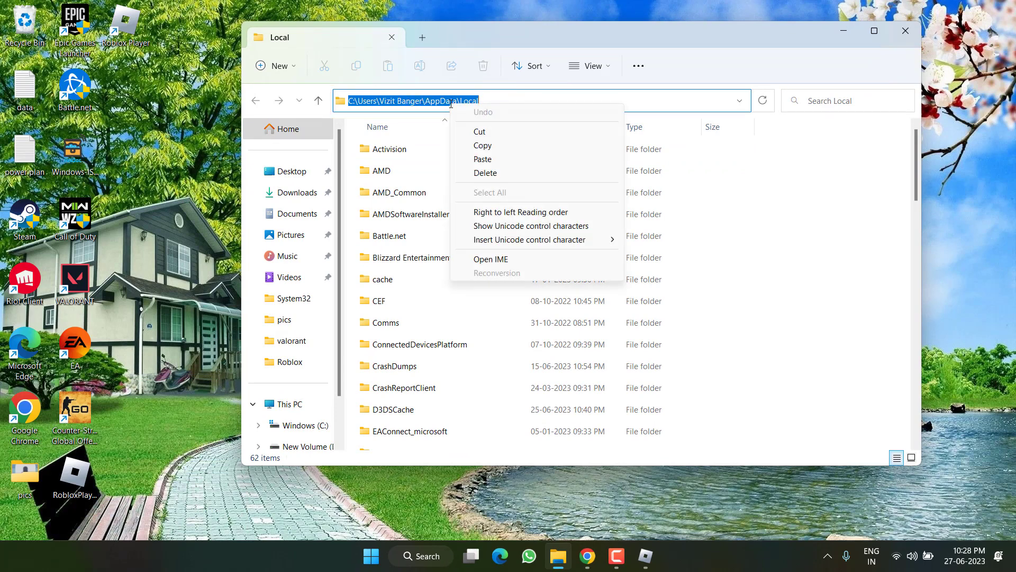
pyautogui.click(483, 145)
# Step: Open Command Prompt as administrator and change into the pasted AppData\Local folder
pyautogui.press('super')
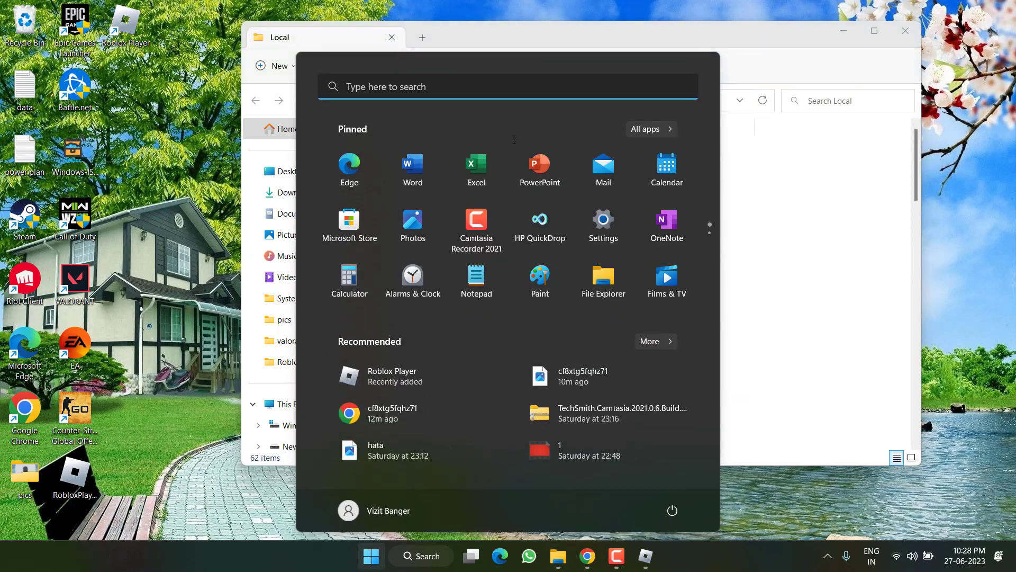
pyautogui.write('cmd')
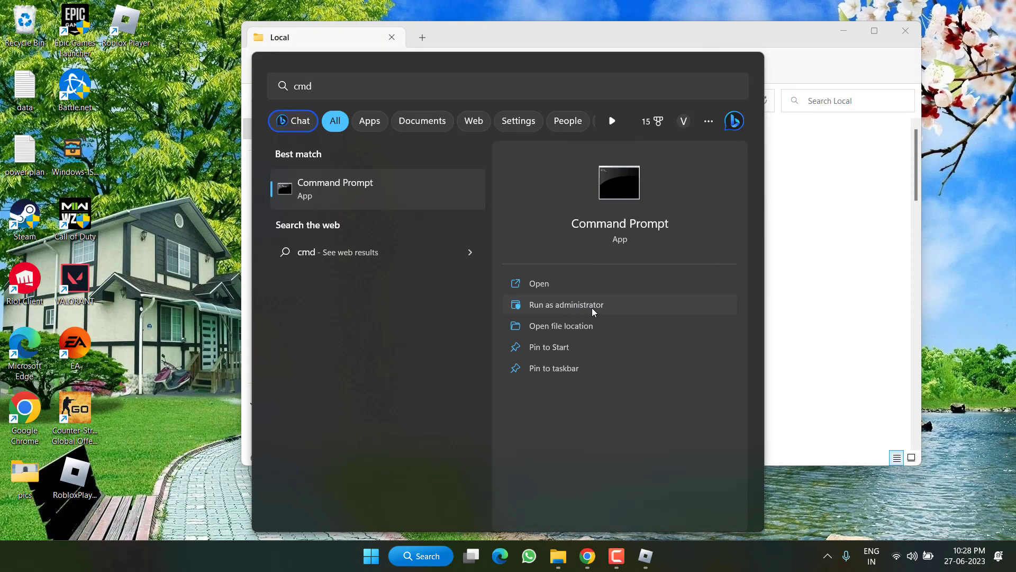
pyautogui.click(592, 307)
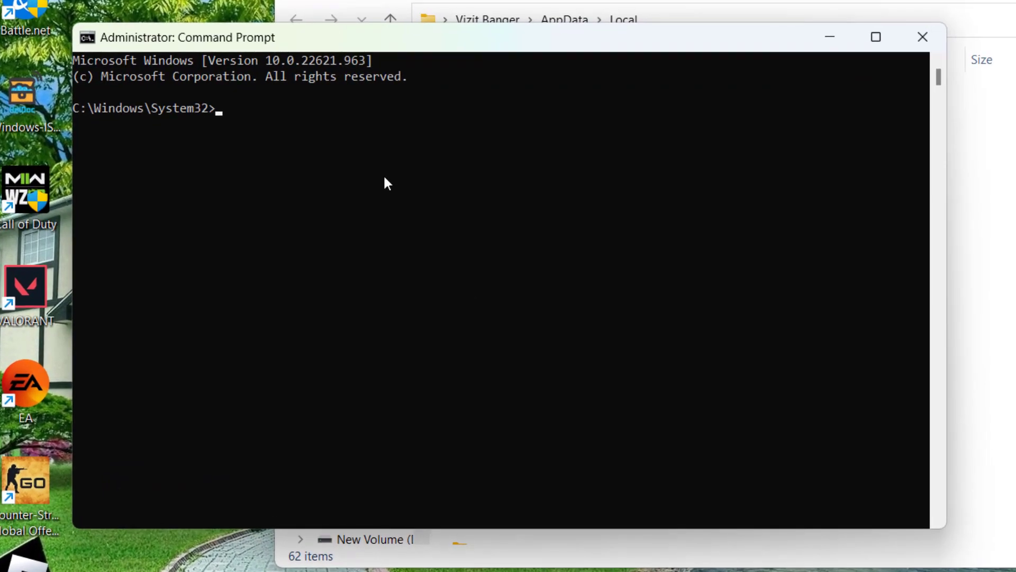
pyautogui.write('cd')
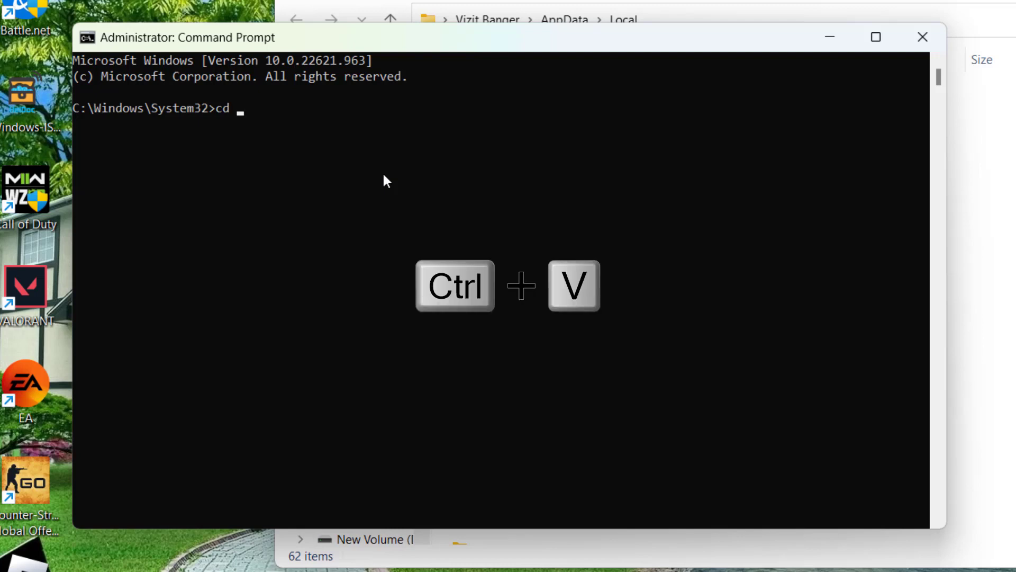
pyautogui.hotkey('ctrl', 'v')
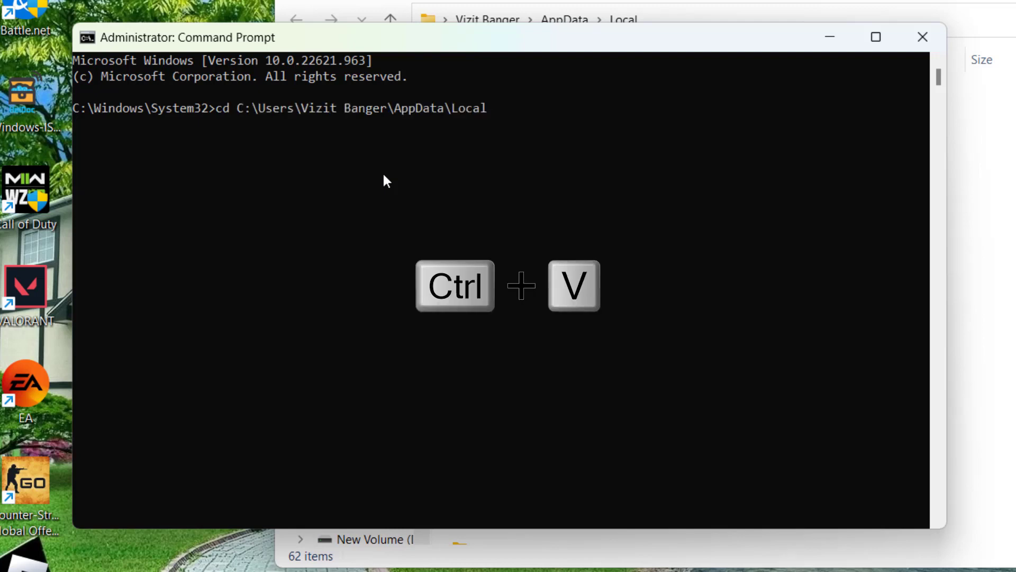
pyautogui.press('Return')
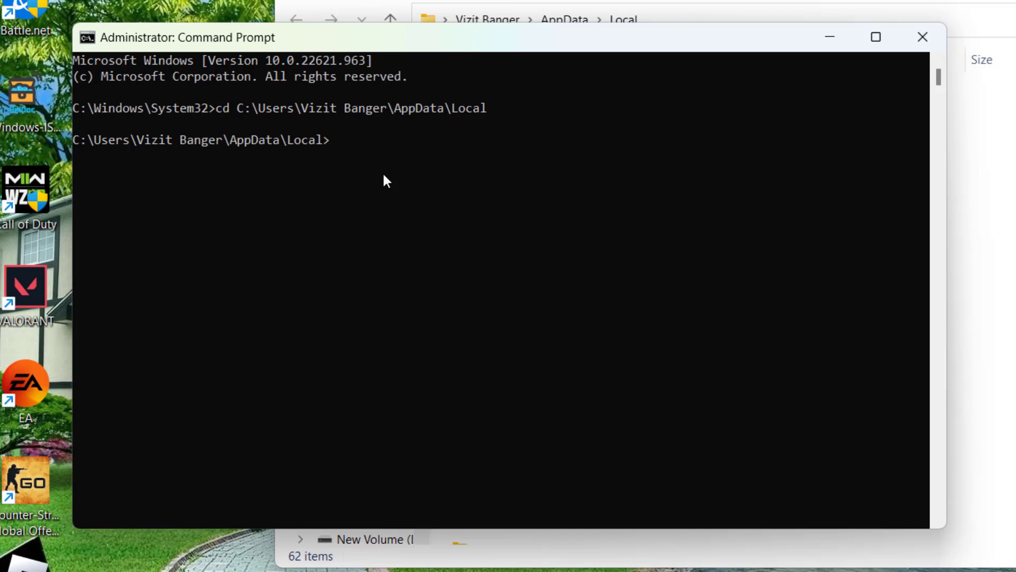
# Step: Delete the roblox folder with rmdir /s roblox, confirming with Y
pyautogui.write('rmdir /s roblox')
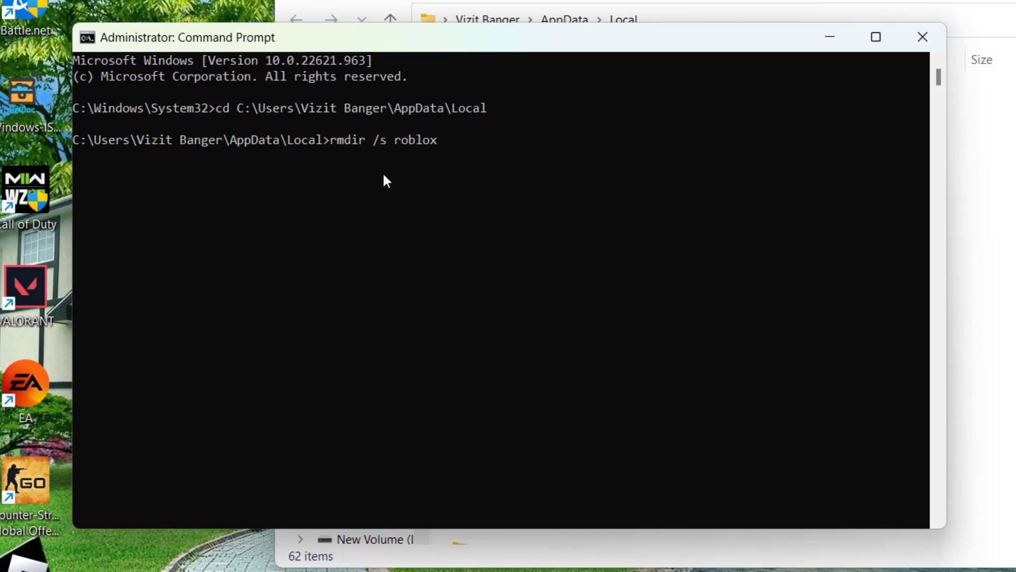
pyautogui.press('Return')
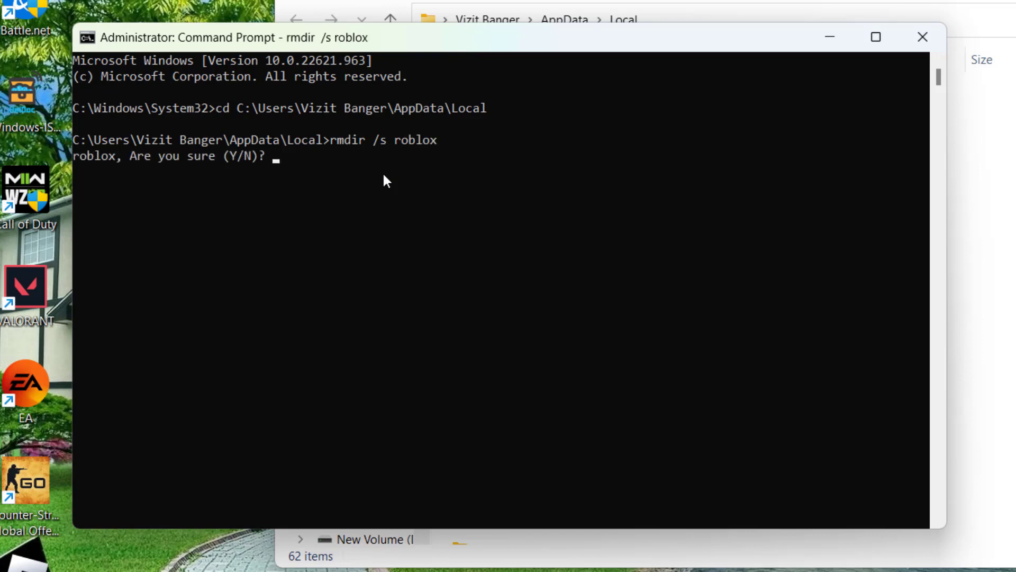
pyautogui.write('y')
pyautogui.press('Return')
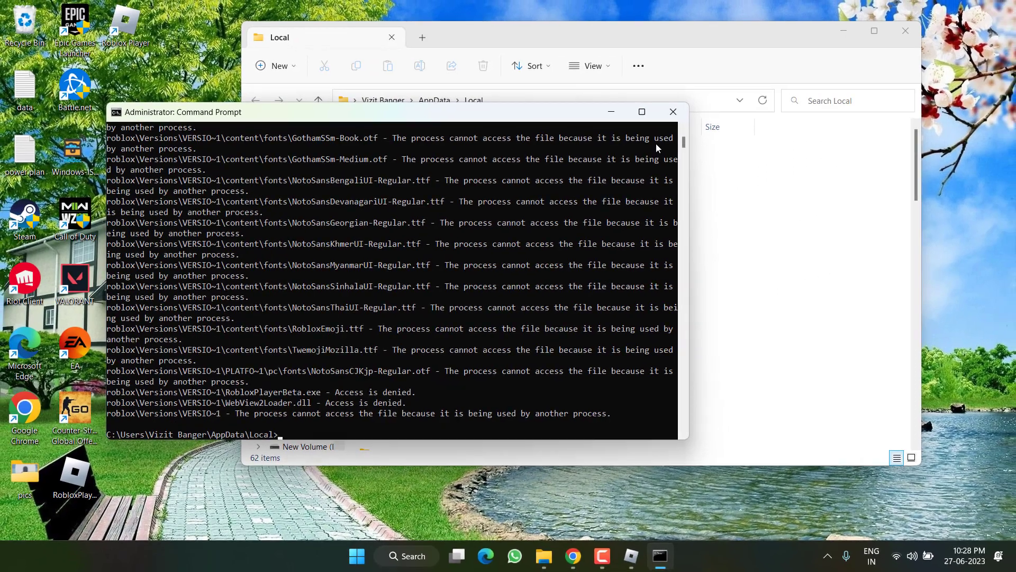
# Step: Close Command Prompt and the Local folder window, then return to Chrome's Roblox Download tab
pyautogui.click(674, 111)
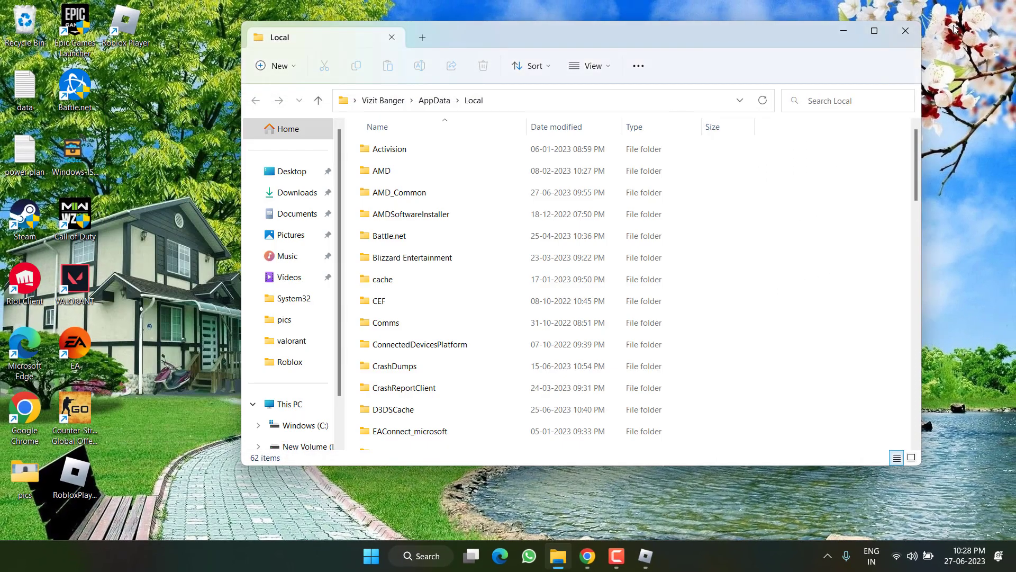
pyautogui.click(906, 30)
pyautogui.click(587, 556)
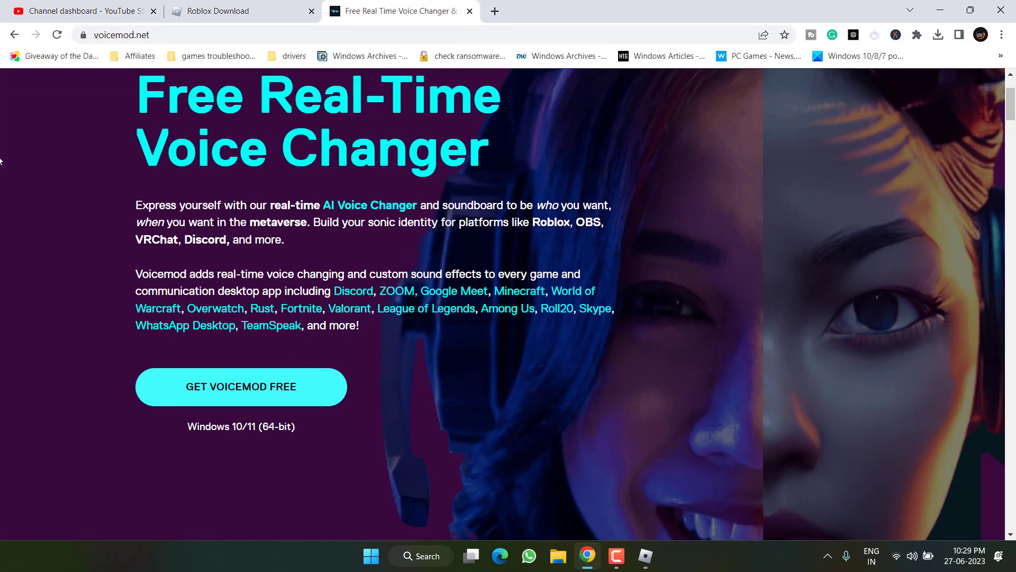
pyautogui.click(217, 10)
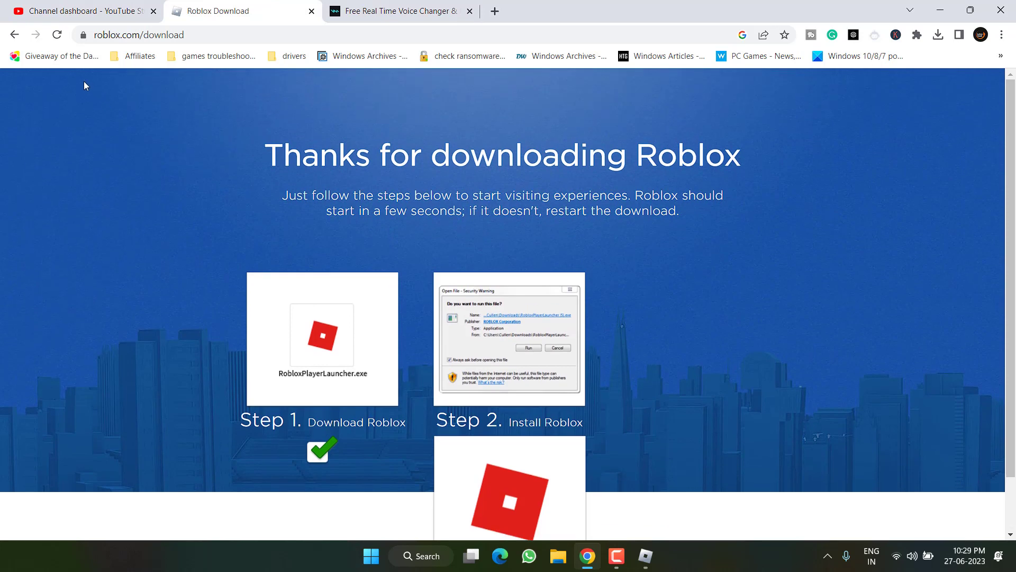
# Step: Reload the Roblox download page, save the Roblox launcher, and run the installer
pyautogui.click(56, 34)
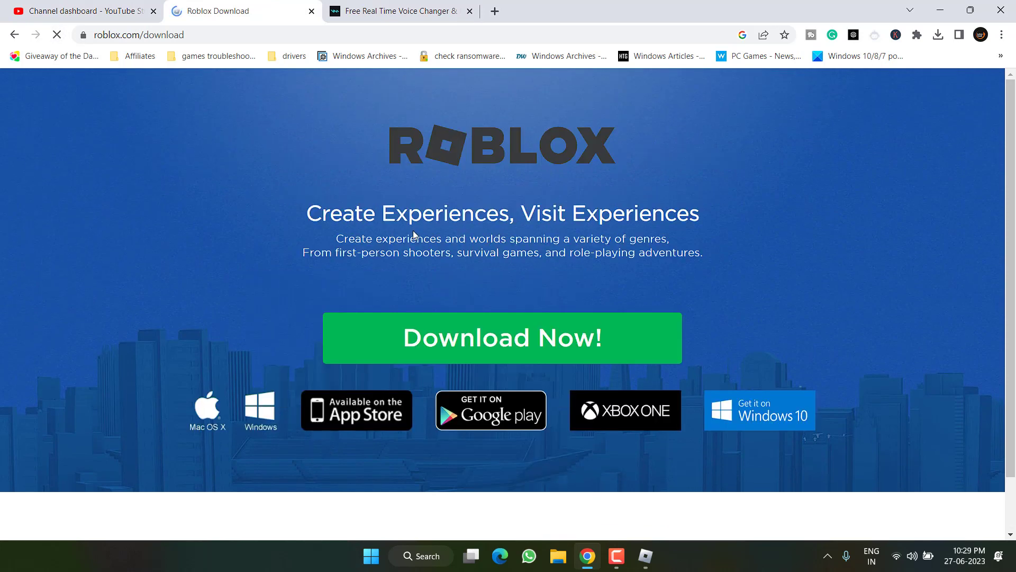
pyautogui.click(478, 332)
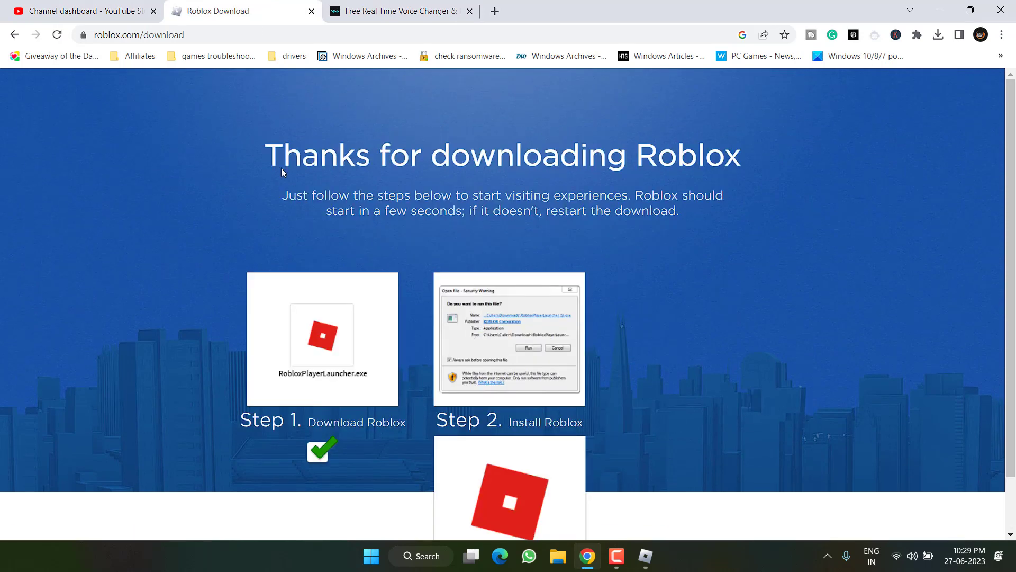
pyautogui.click(388, 298)
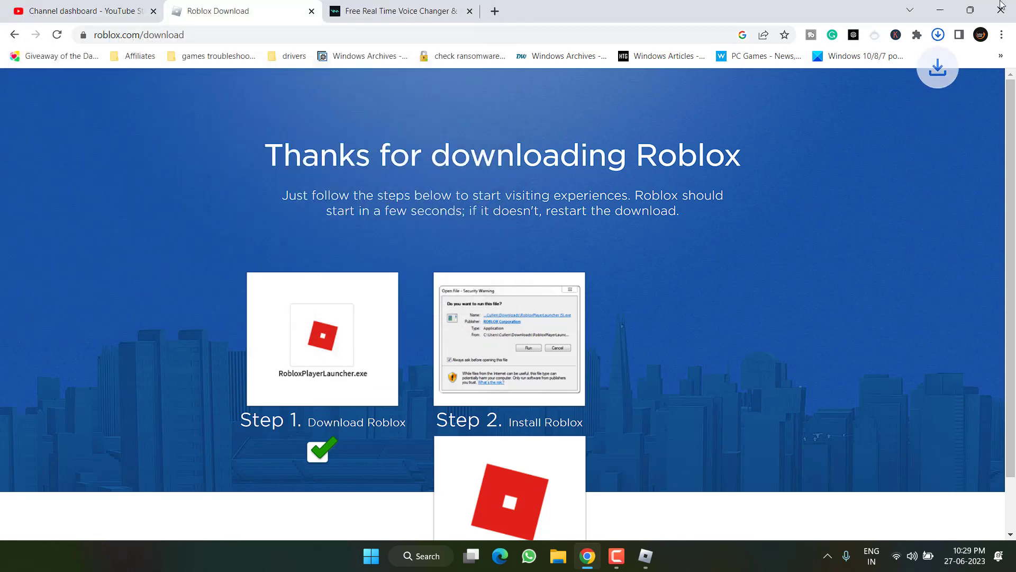
pyautogui.click(810, 70)
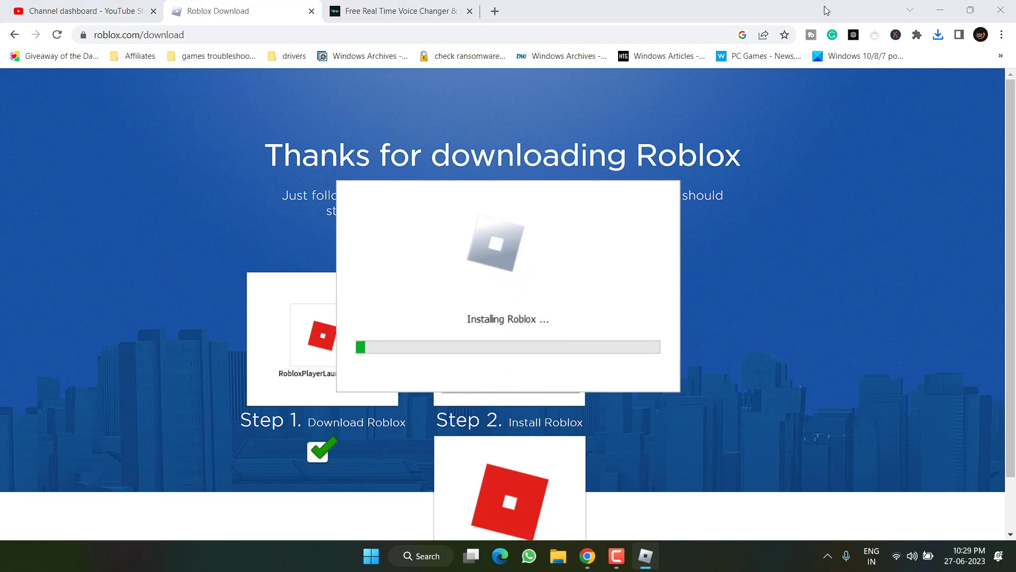
# Step: Minimize Chrome so the Roblox installer shows on the desktop while it installs
pyautogui.click(940, 10)
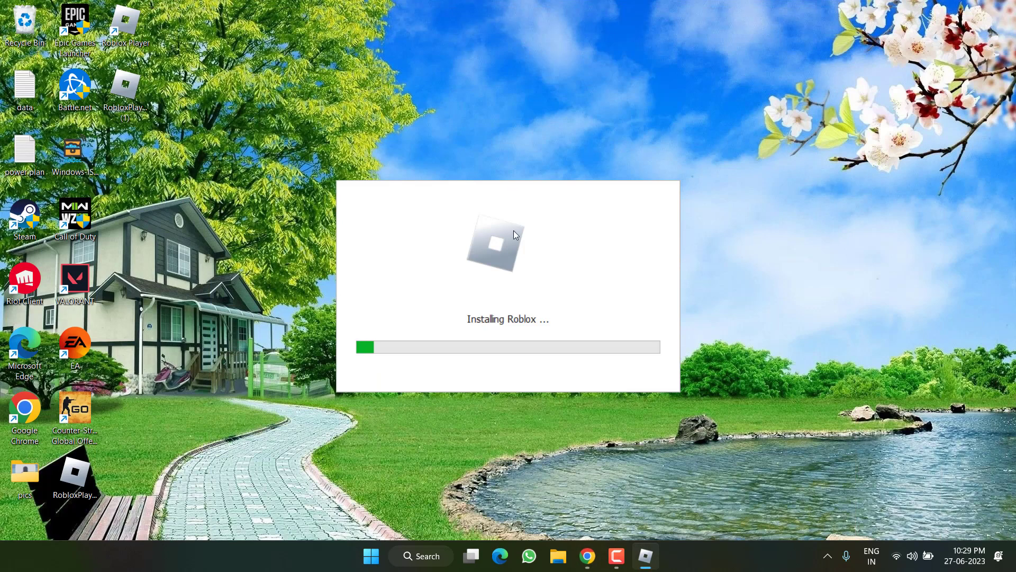